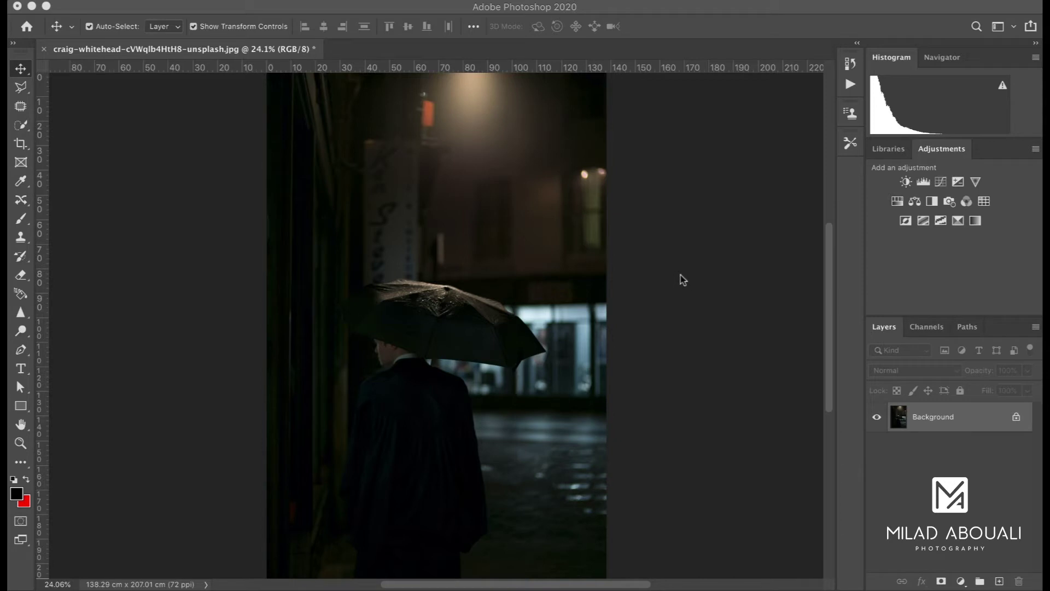
# Step: Add Layer 1 above the Background and fill it solid black with the Paint Bucket
pyautogui.click(1000, 582)
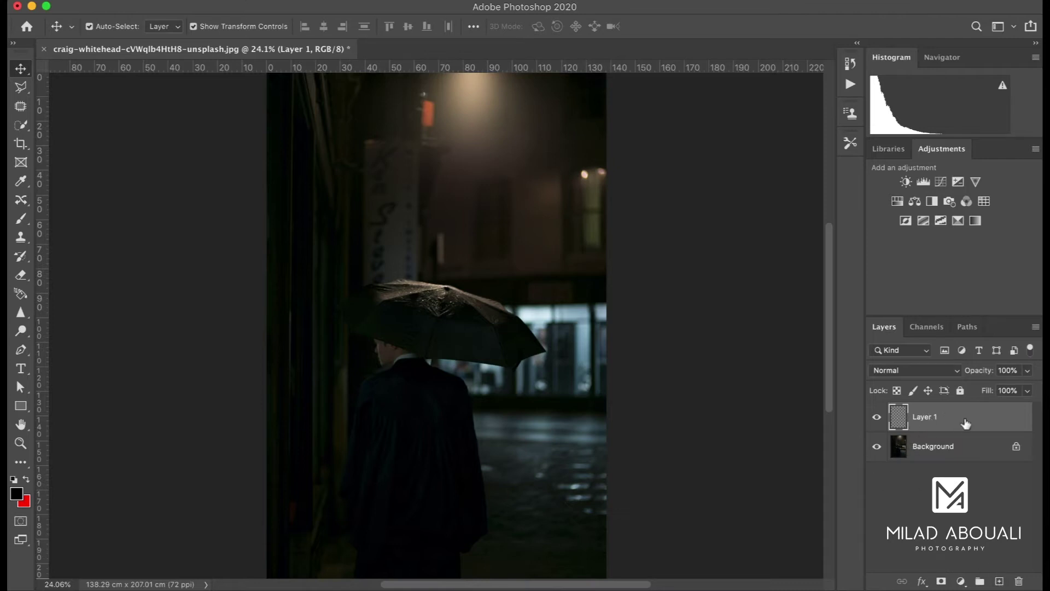
pyautogui.press('g')
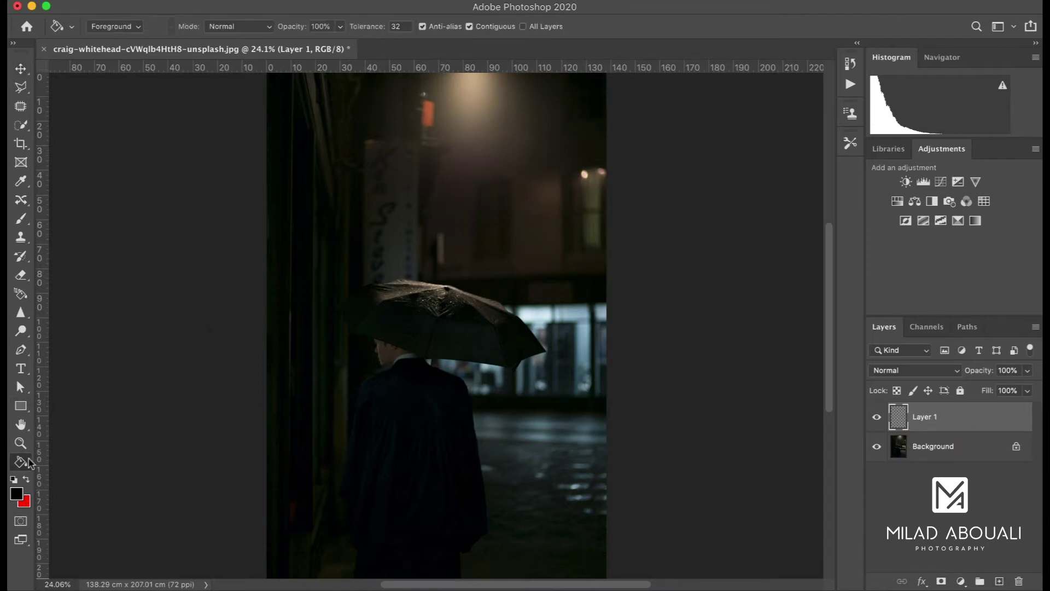
pyautogui.rightClick(29, 460)
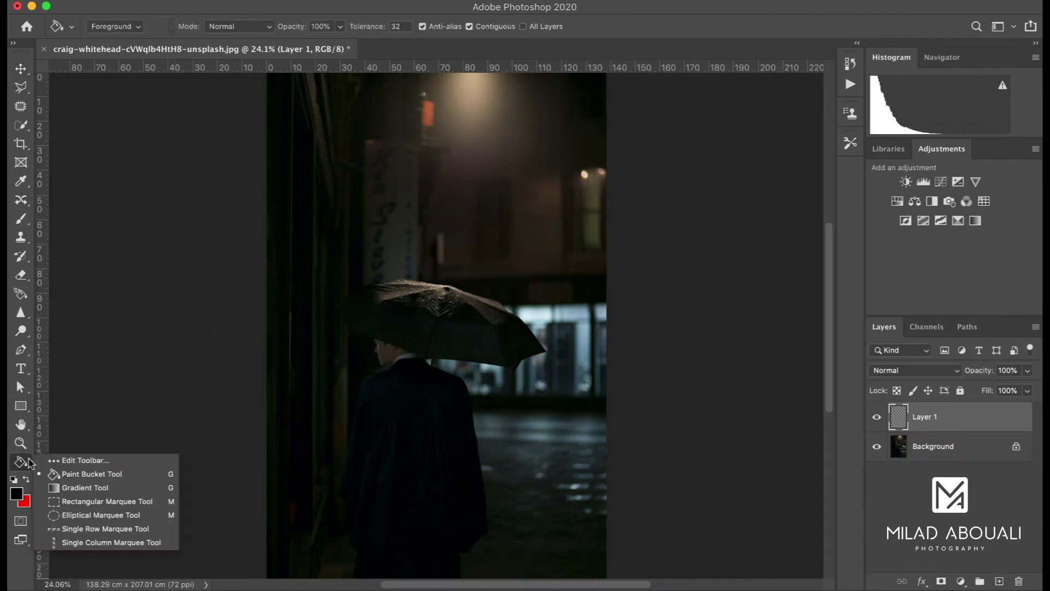
pyautogui.click(52, 476)
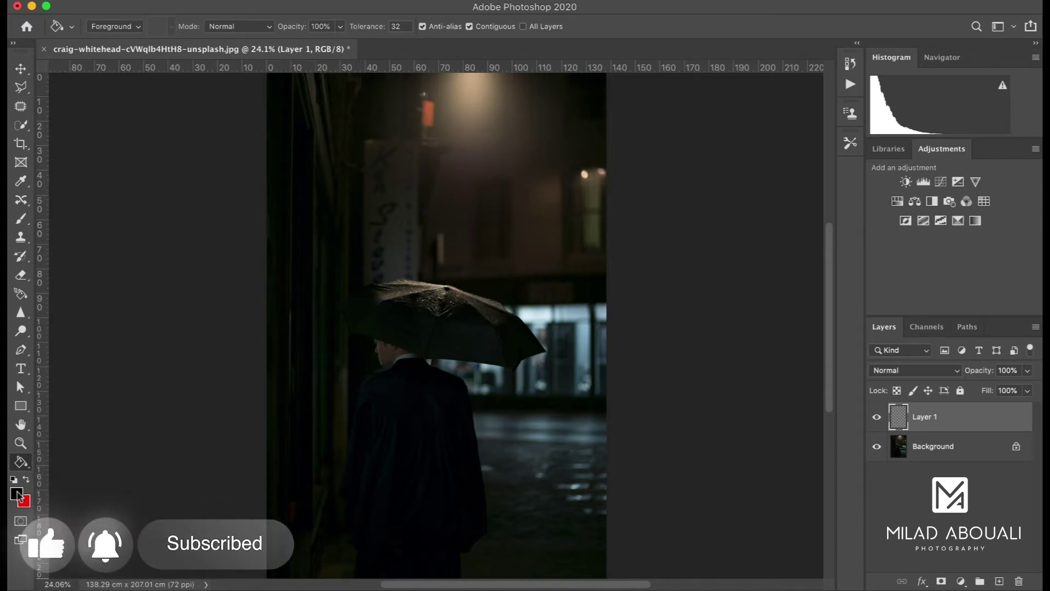
pyautogui.click(328, 336)
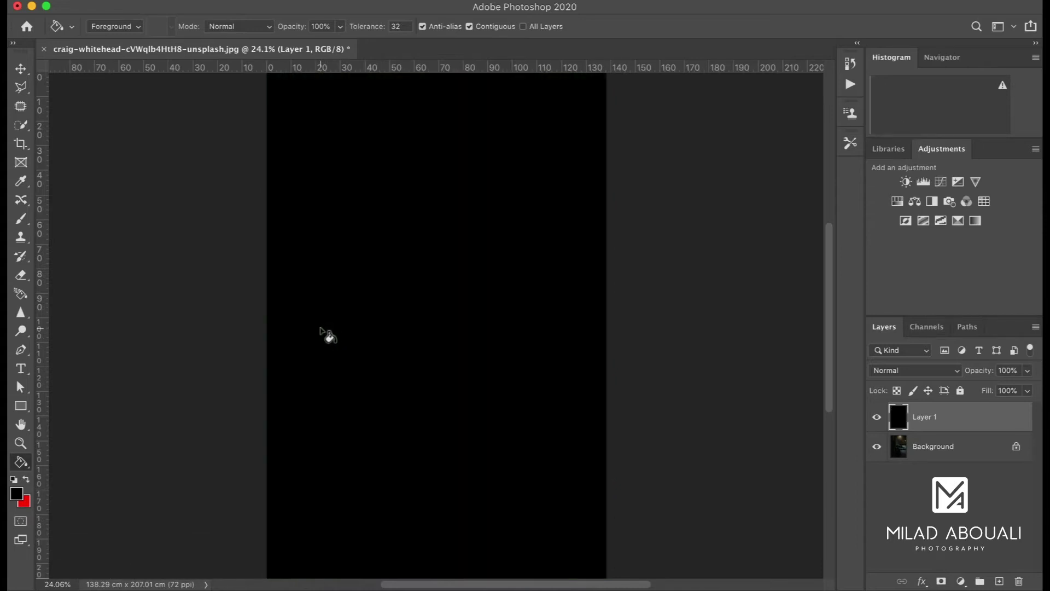
pyautogui.scroll(-2, 350, 345)
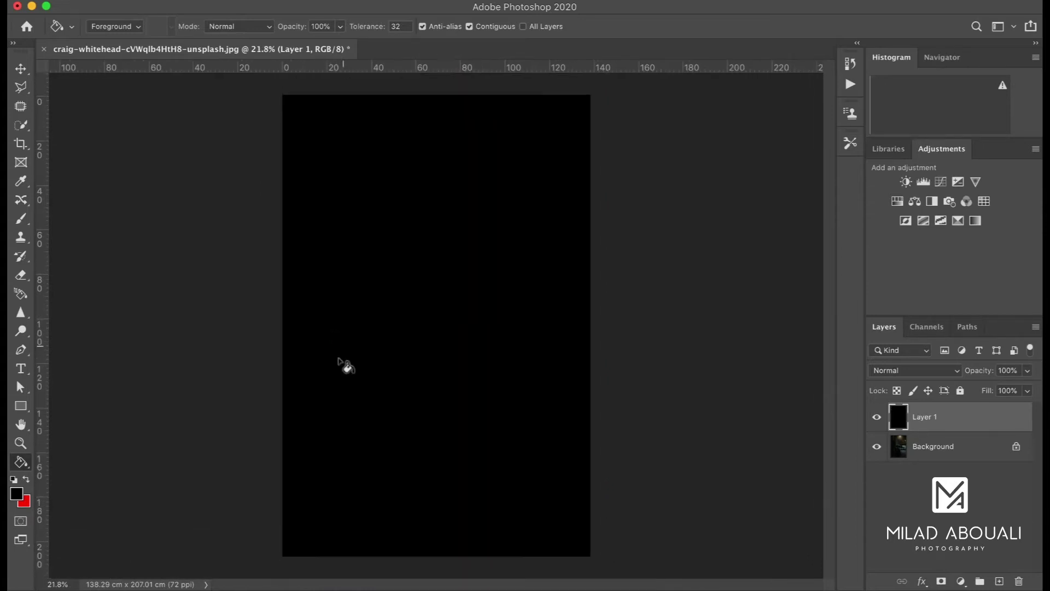
pyautogui.press('v')
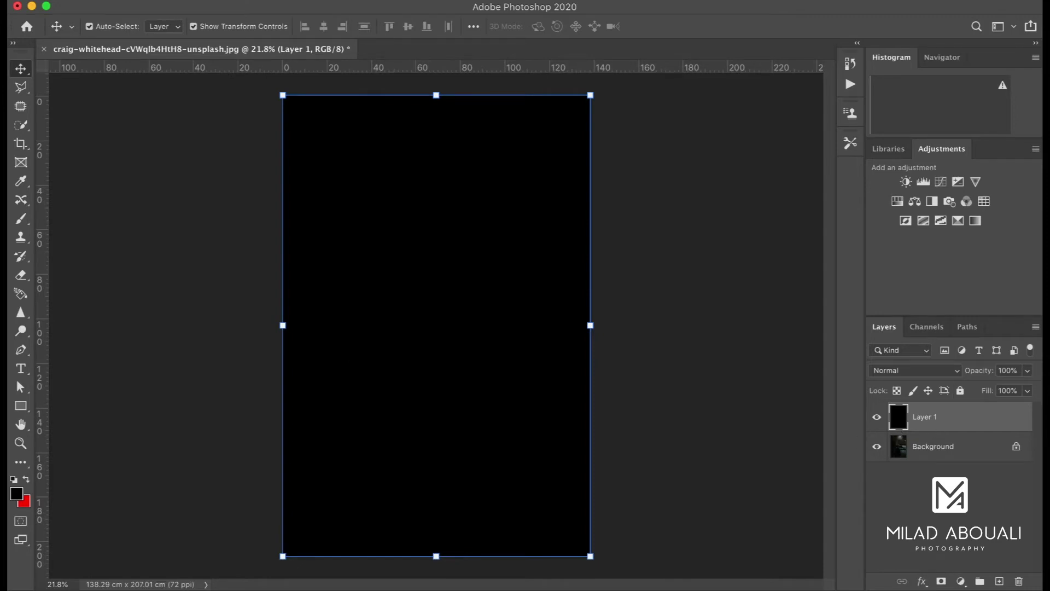
# Step: Apply Add Noise to the black Layer 1 at 54.20%, Gaussian, monochromatic
pyautogui.click(339, 0)
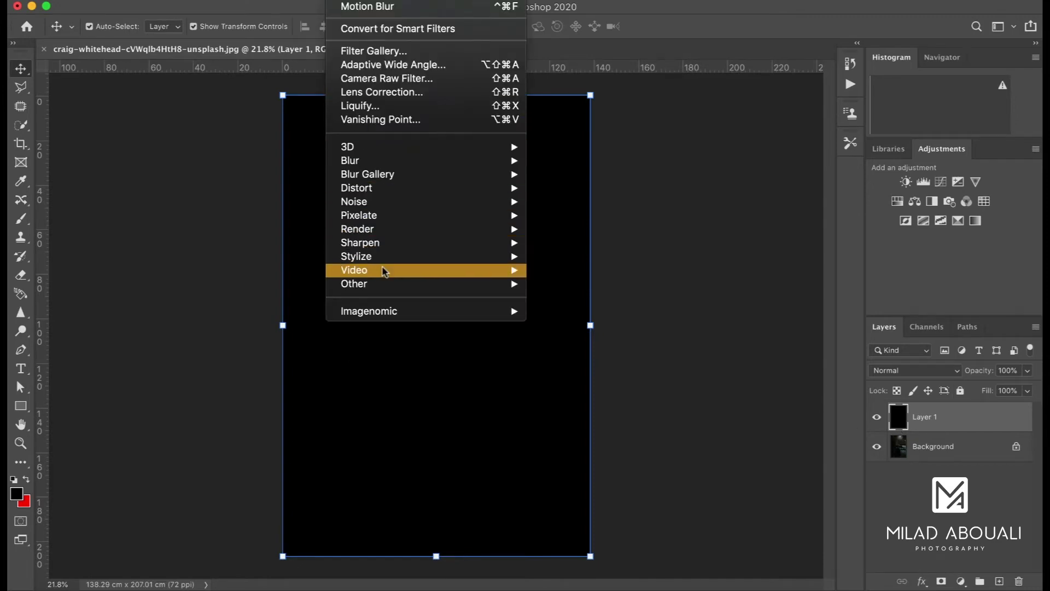
pyautogui.moveTo(354, 201)
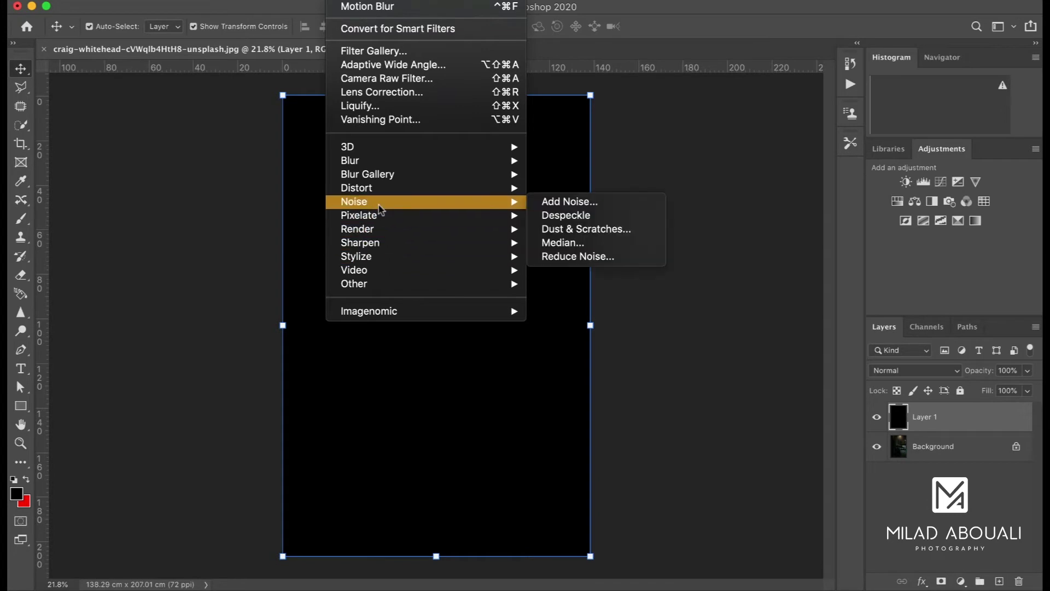
pyautogui.click(560, 202)
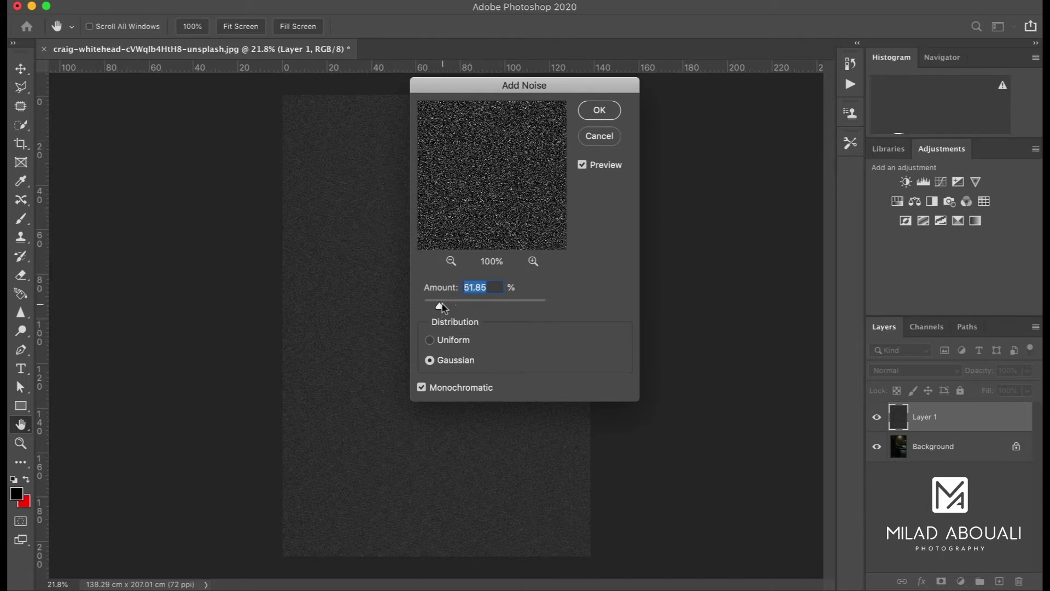
pyautogui.moveTo(443, 307); pyautogui.dragTo(441, 308)
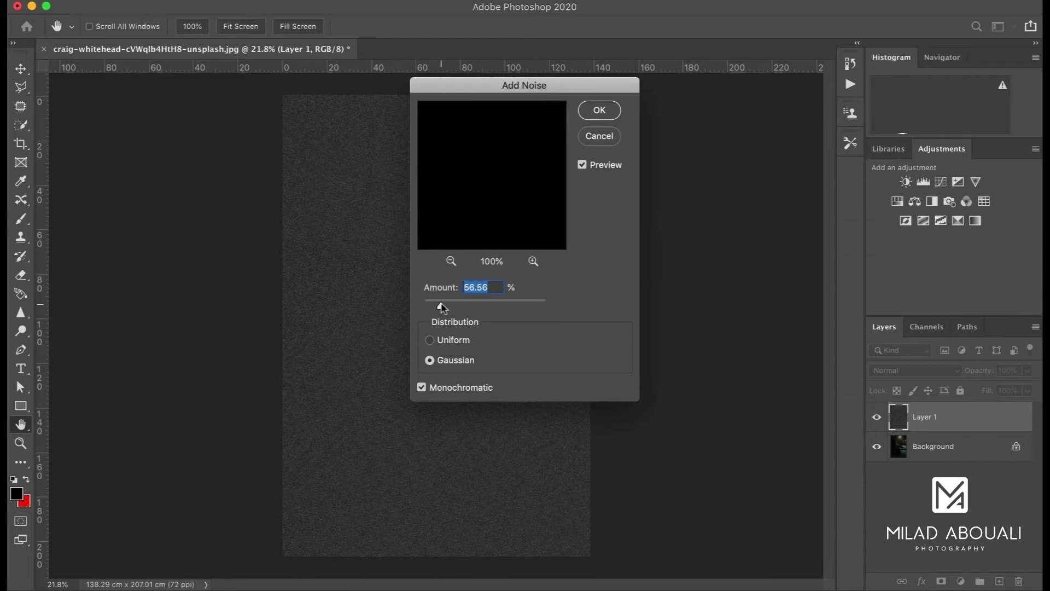
pyautogui.moveTo(441, 306); pyautogui.dragTo(440, 307)
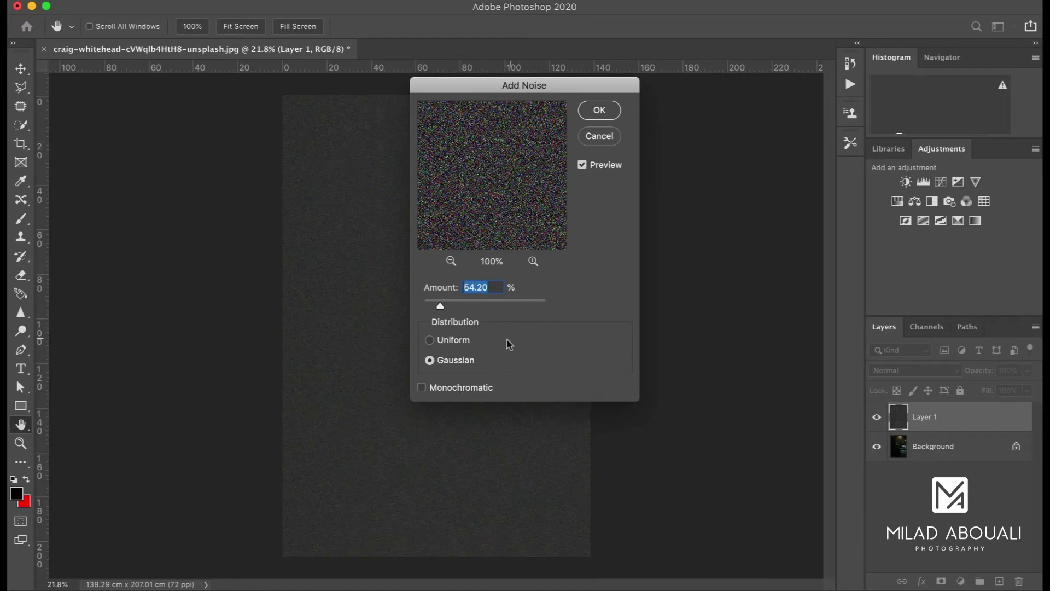
pyautogui.click(453, 388)
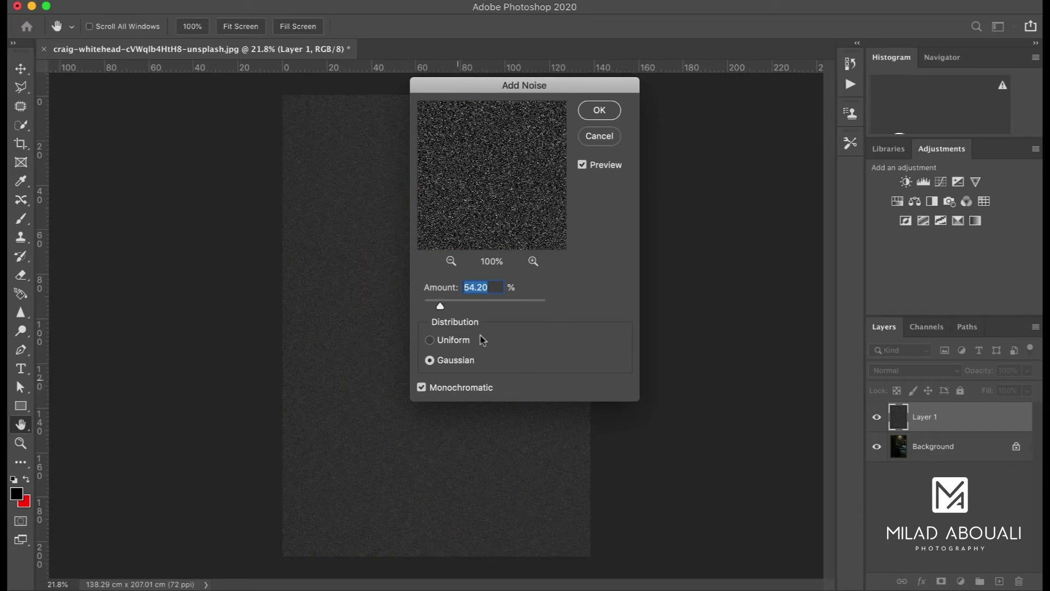
pyautogui.click(600, 110)
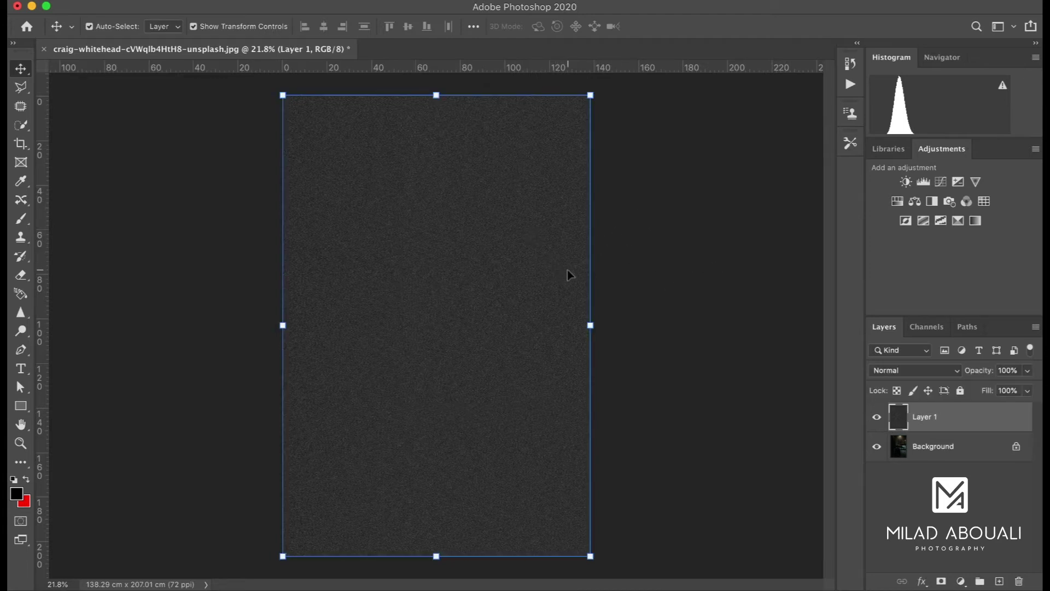
# Step: Convert the noise Layer 1 into a smart object
pyautogui.scroll(1, 567, 270)
pyautogui.scroll(-1, 567, 279)
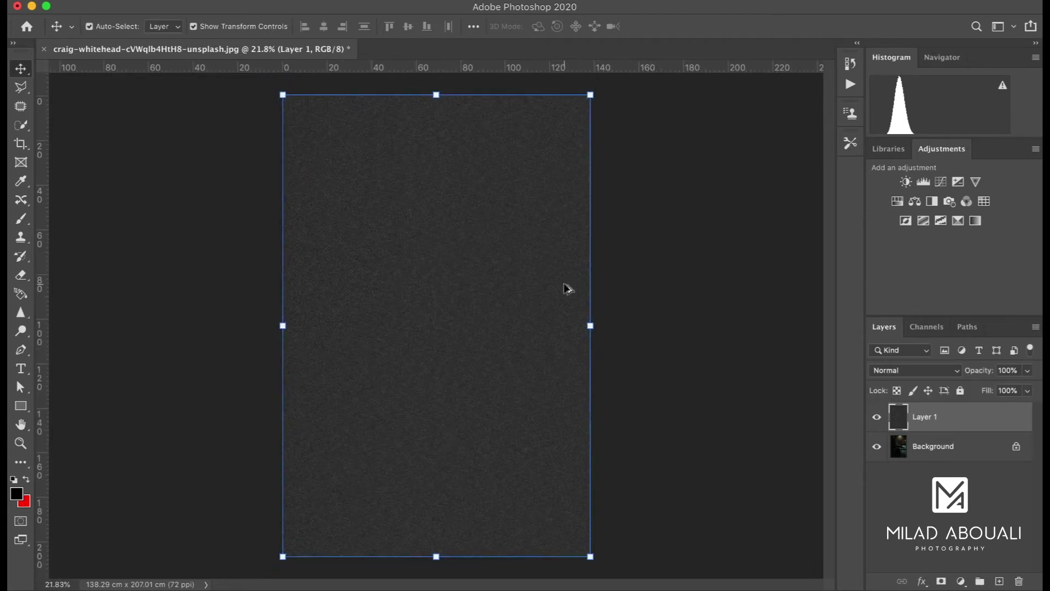
pyautogui.click(644, 280)
pyautogui.click(925, 416)
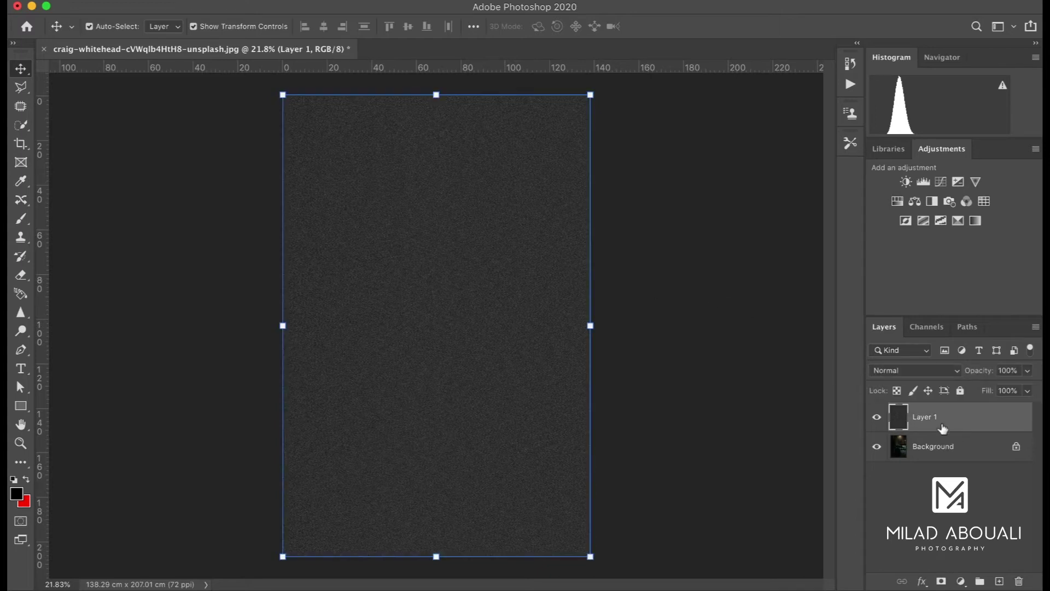
pyautogui.rightClick(930, 417)
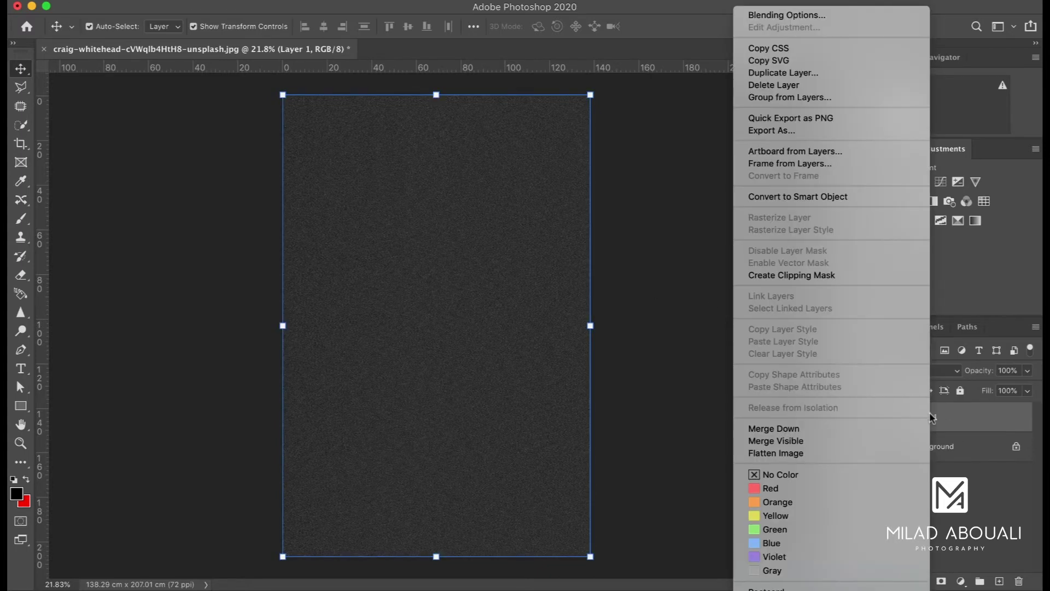
pyautogui.click(806, 195)
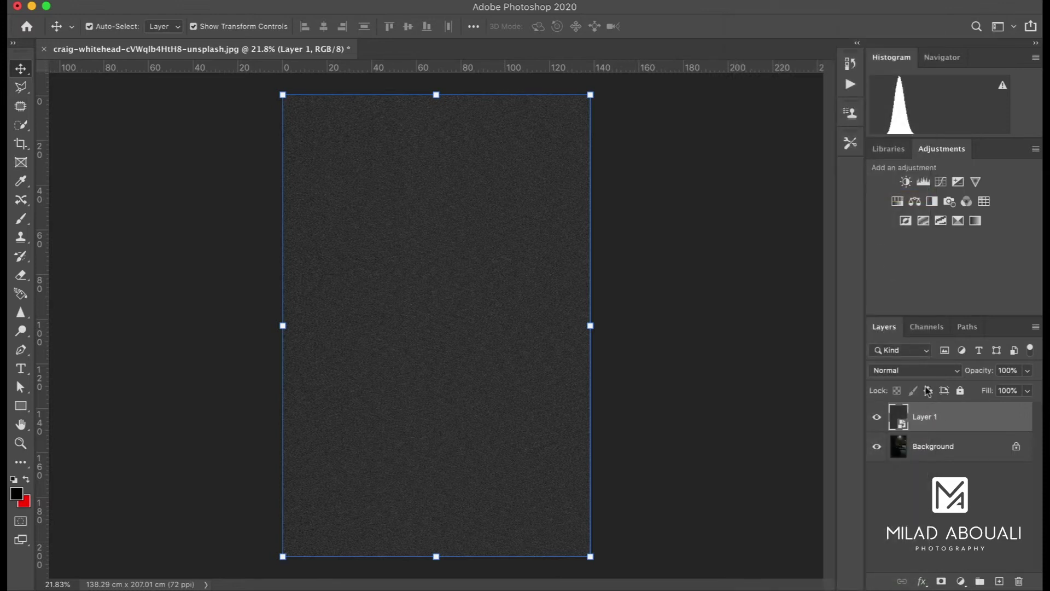
# Step: Set Layer 1's blend mode to Screen so the photo shows through
pyautogui.click(955, 376)
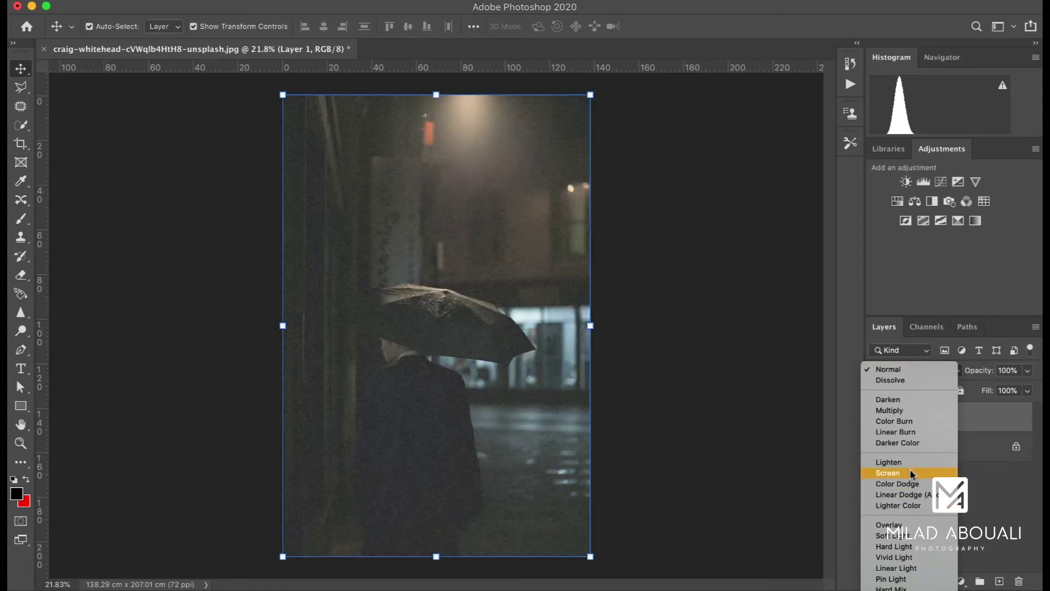
pyautogui.click(910, 470)
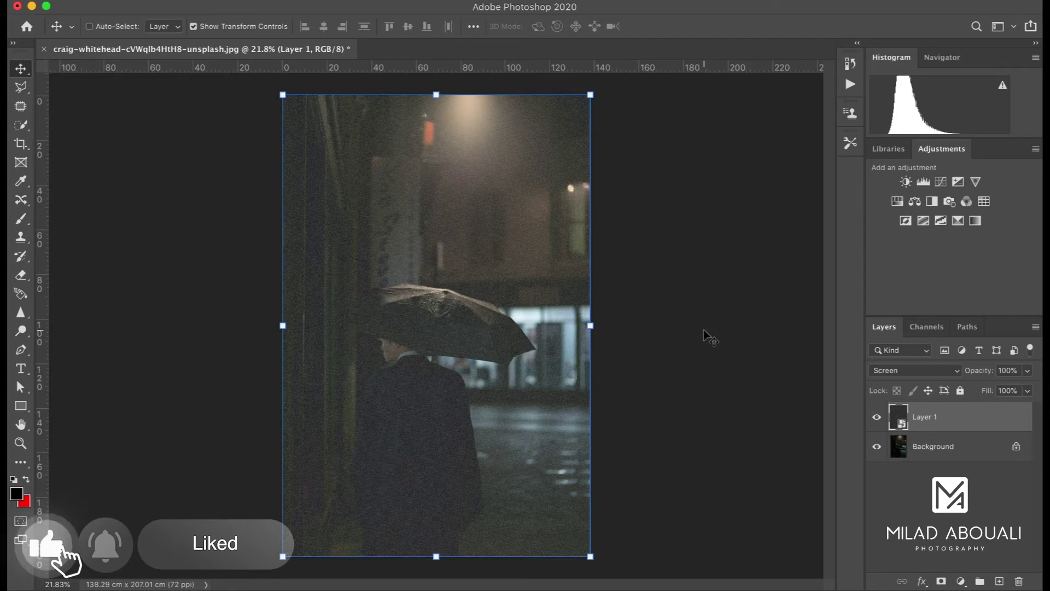
pyautogui.hotkey('ctrl', 't')
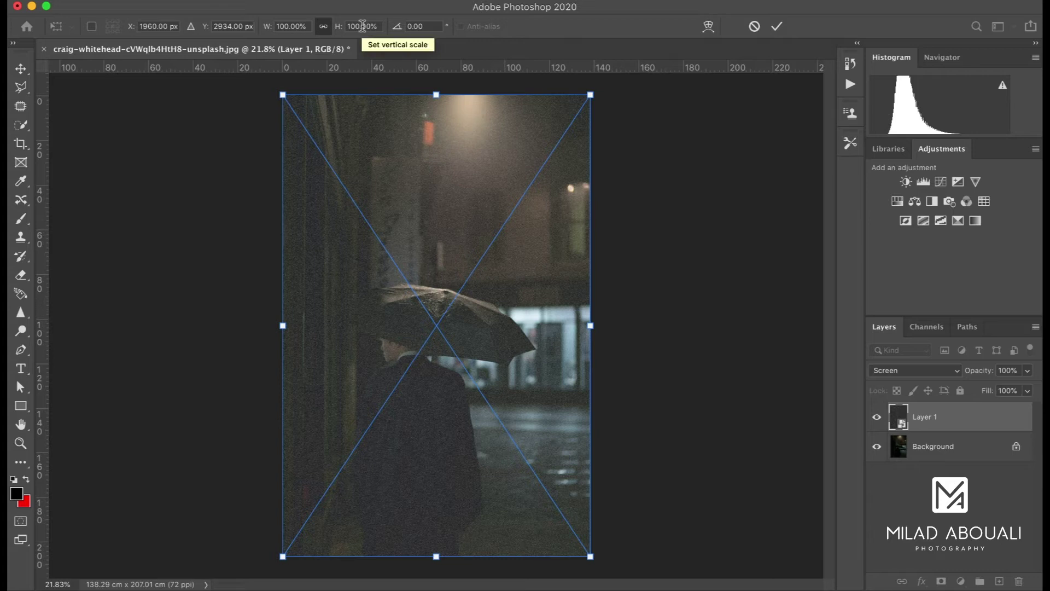
# Step: Scale the noise smart object to 700% with linked proportions and commit the transform
pyautogui.click(362, 27)
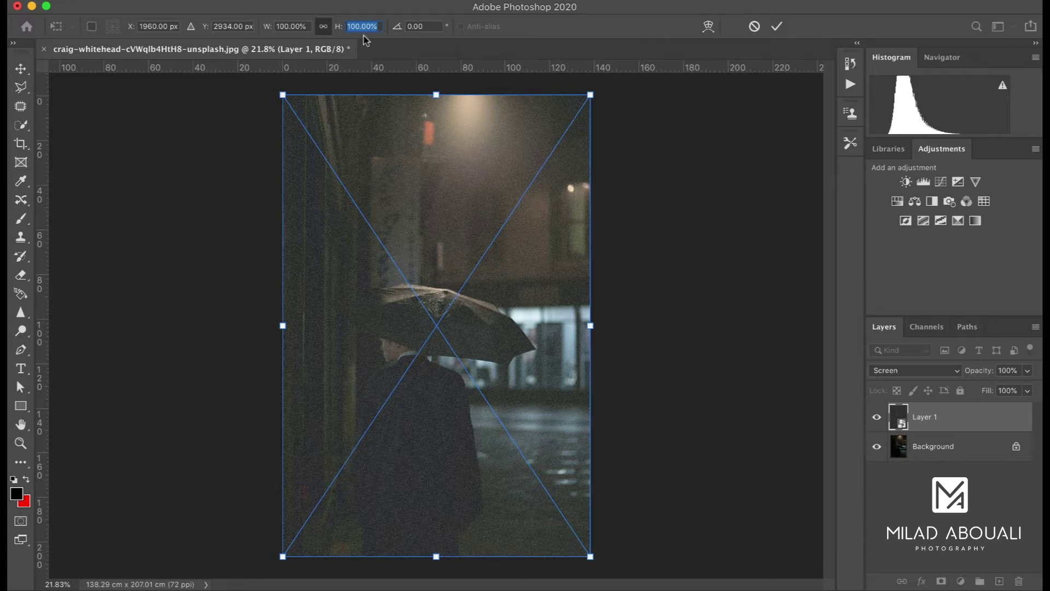
pyautogui.write('700')
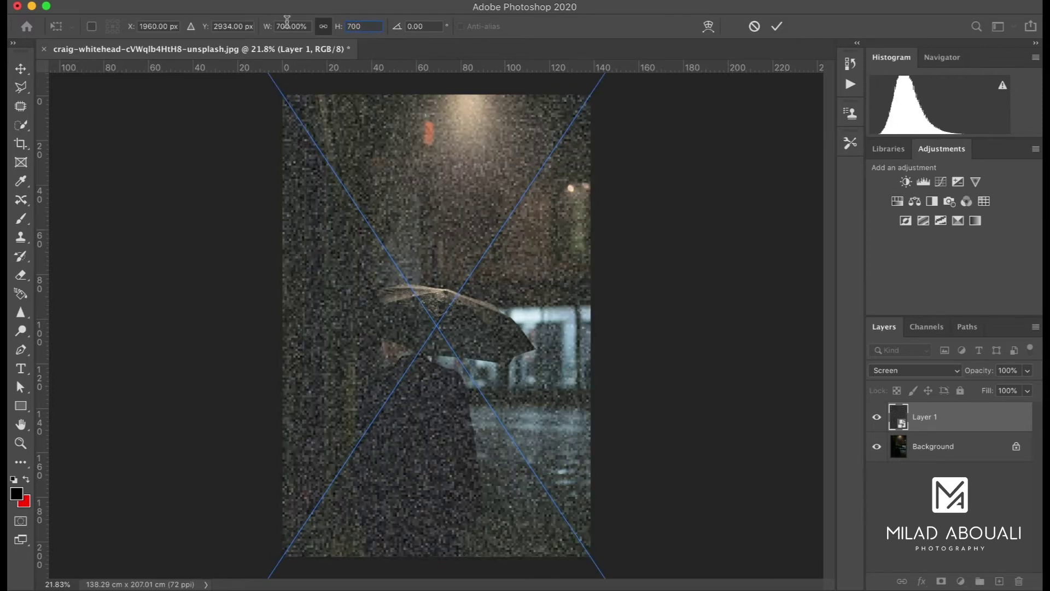
pyautogui.click(283, 27)
pyautogui.click(777, 26)
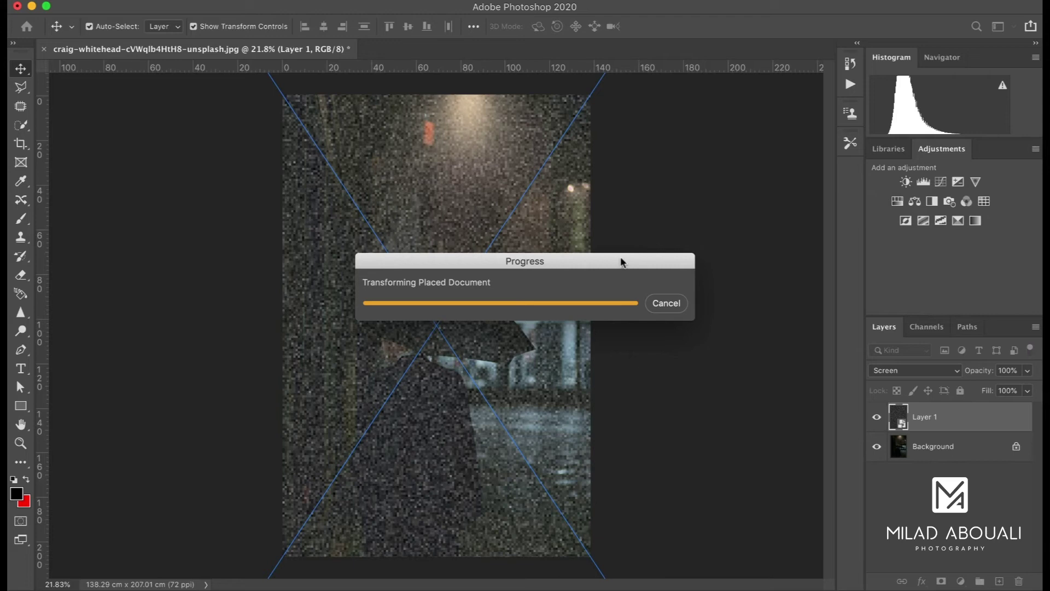
pyautogui.click(590, 247)
pyautogui.click(917, 410)
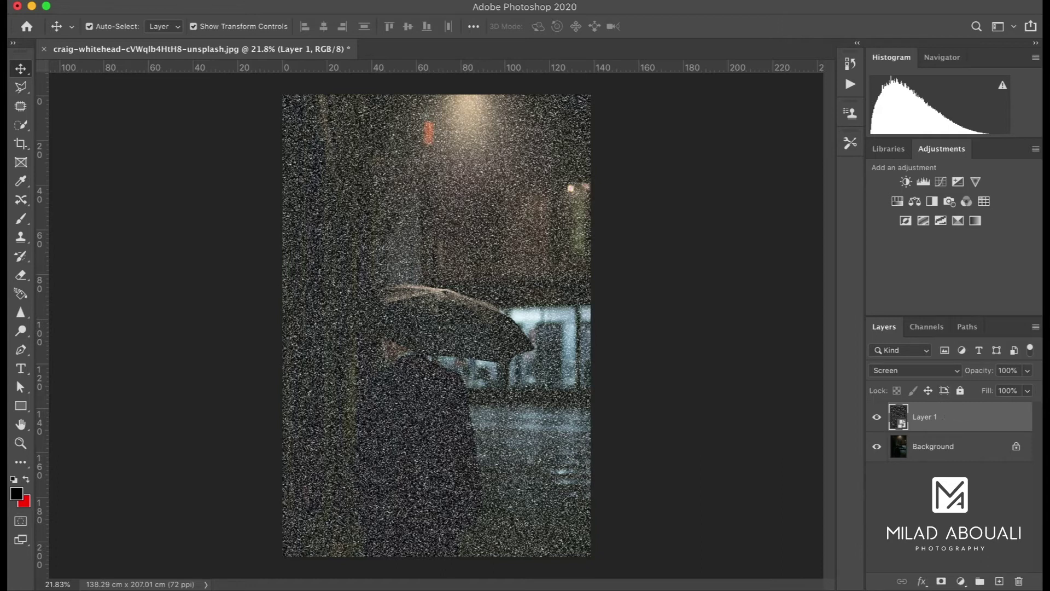
pyautogui.click(342, 0)
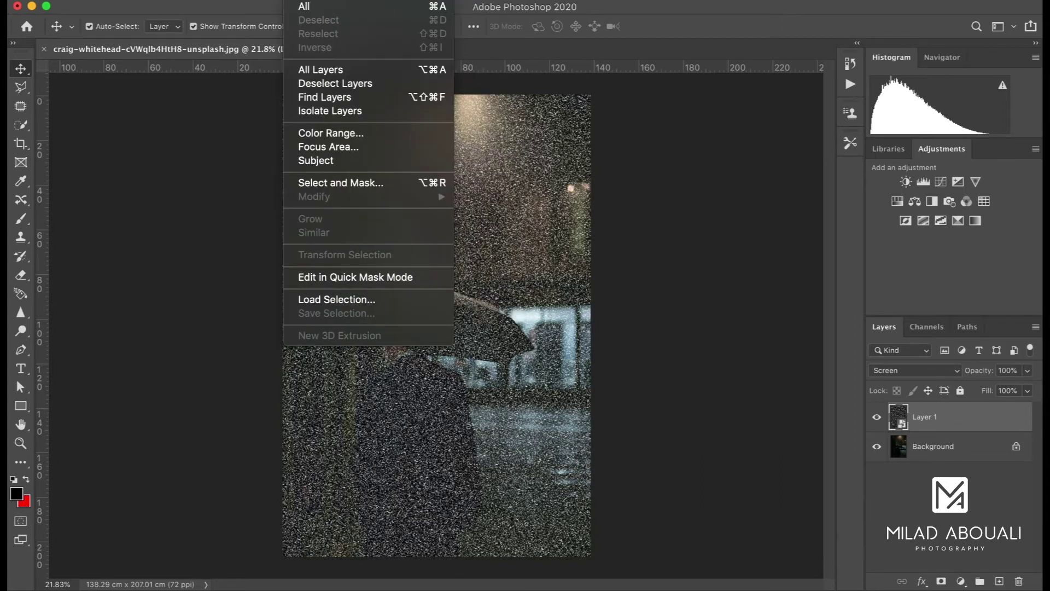
# Step: Set Motion Blur on the noise layer to a 60° angle and 68-pixel distance
pyautogui.click(985, 418)
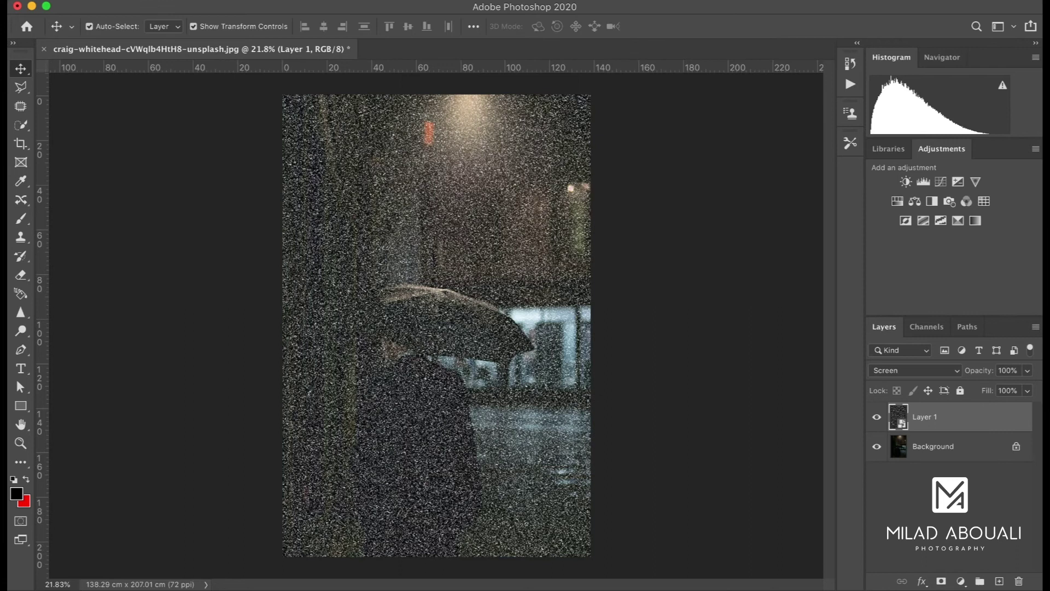
pyautogui.click(342, 0)
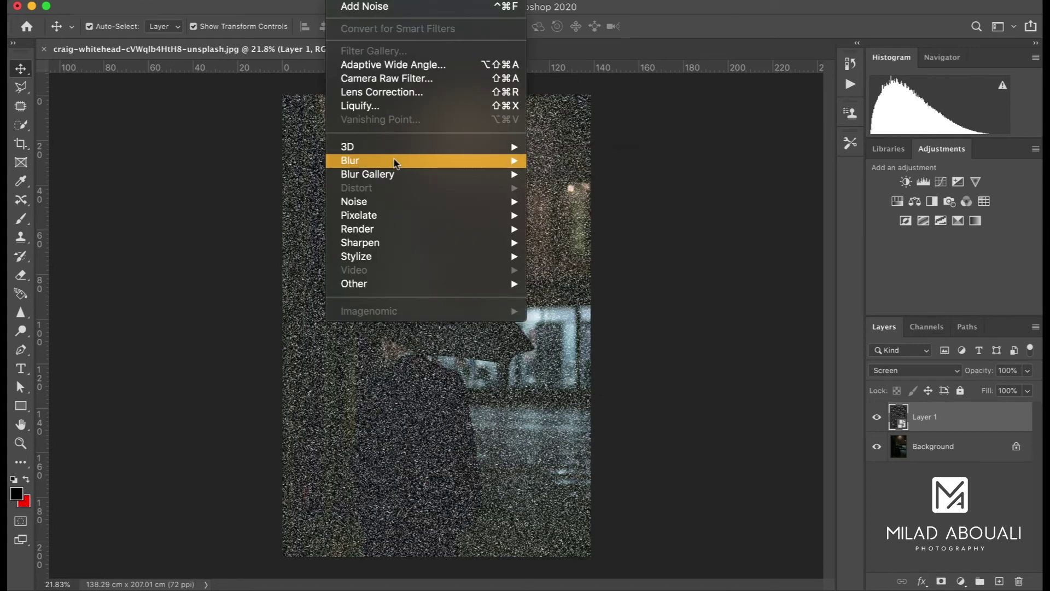
pyautogui.moveTo(350, 160)
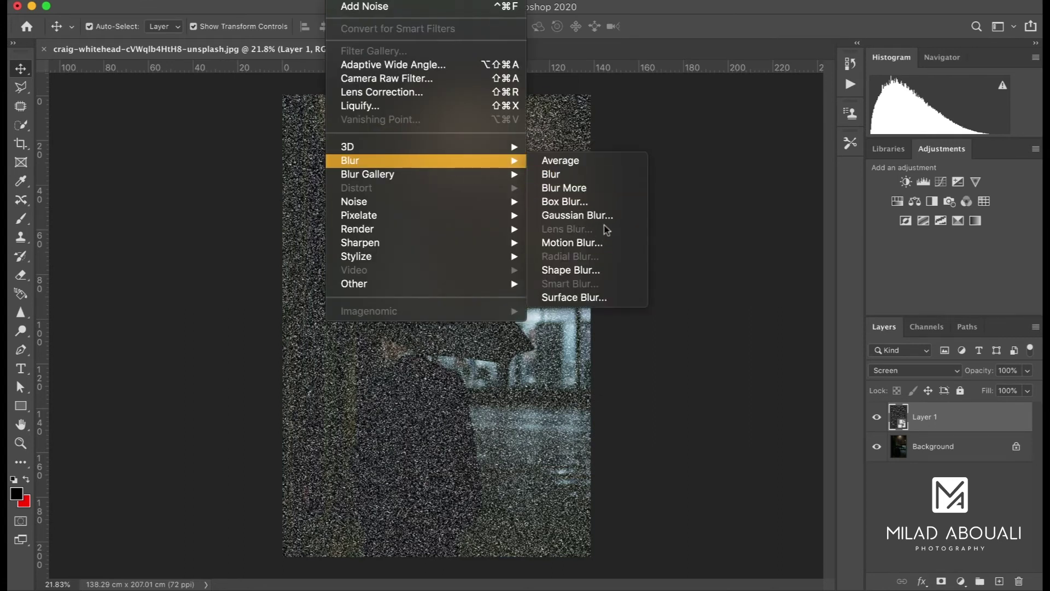
pyautogui.click(594, 246)
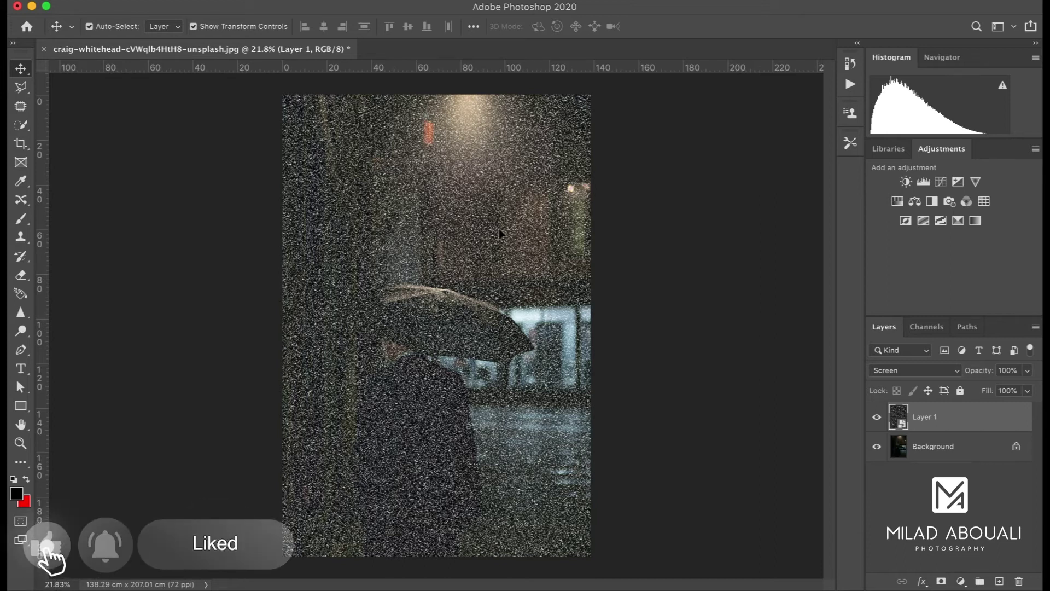
pyautogui.hotkey('ctrl', 'alt', 'f')
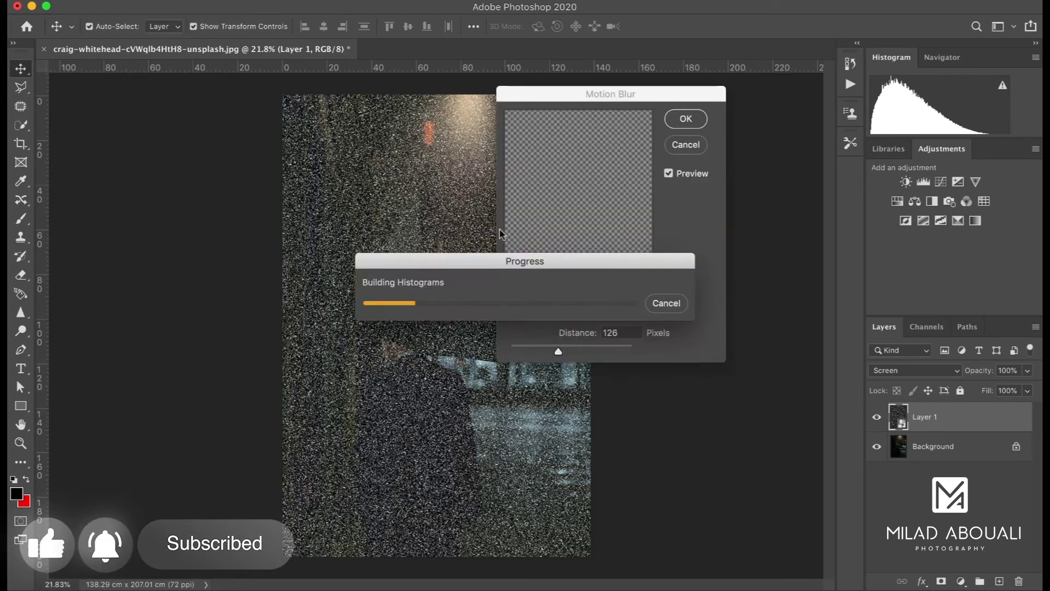
pyautogui.moveTo(562, 103); pyautogui.dragTo(417, 126)
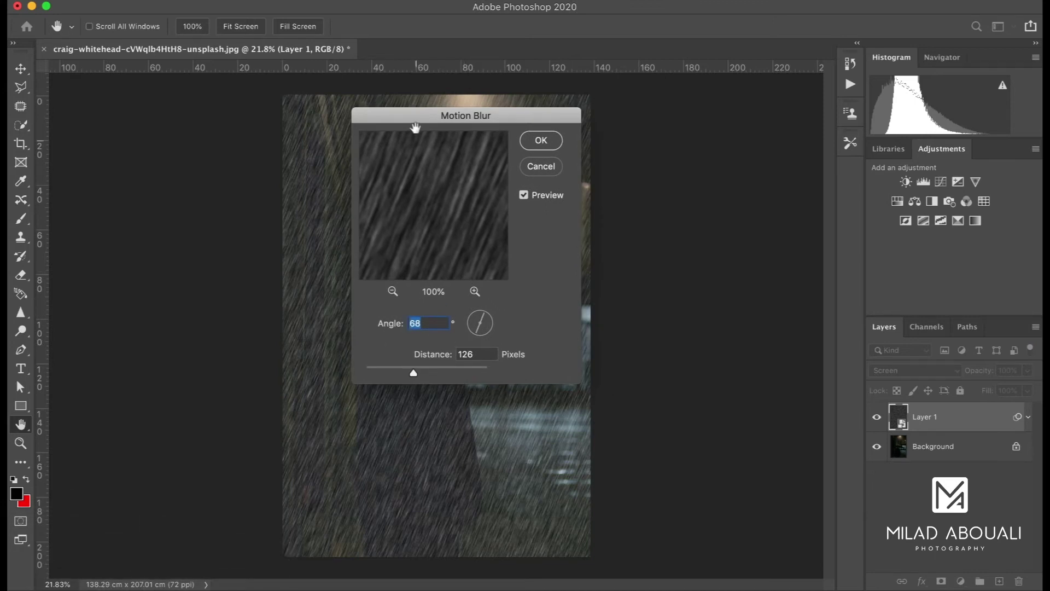
pyautogui.moveTo(415, 127); pyautogui.dragTo(397, 135)
pyautogui.moveTo(372, 335); pyautogui.dragTo(368, 334)
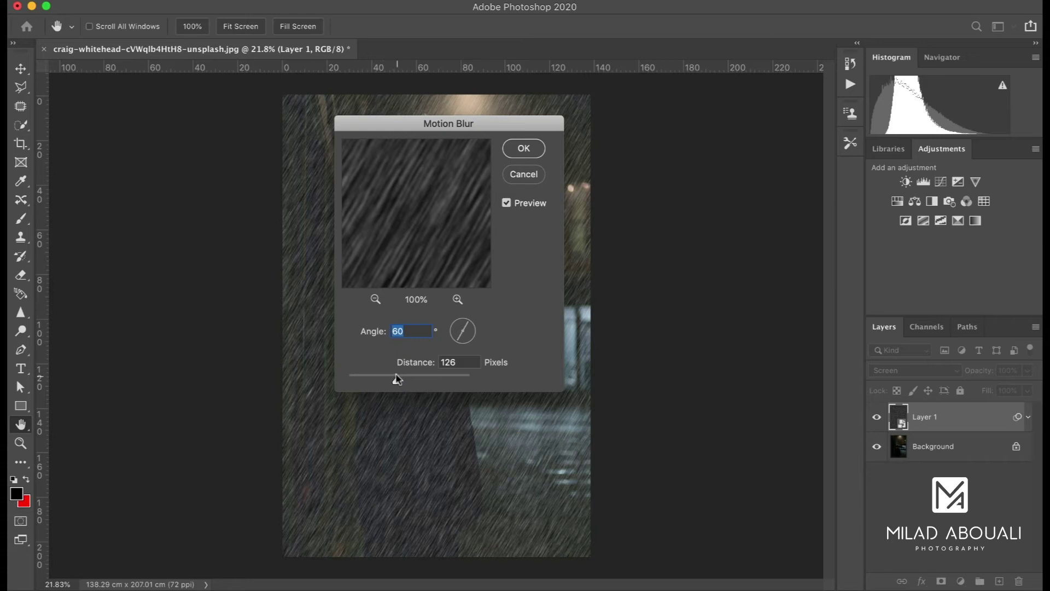
pyautogui.moveTo(394, 381); pyautogui.dragTo(390, 381)
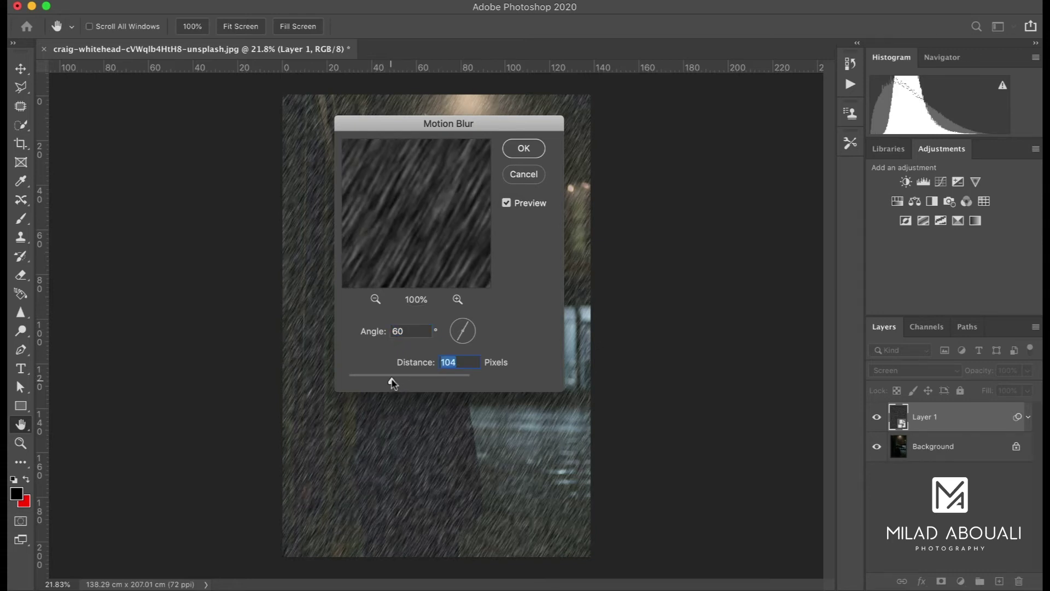
pyautogui.moveTo(390, 382); pyautogui.dragTo(379, 381)
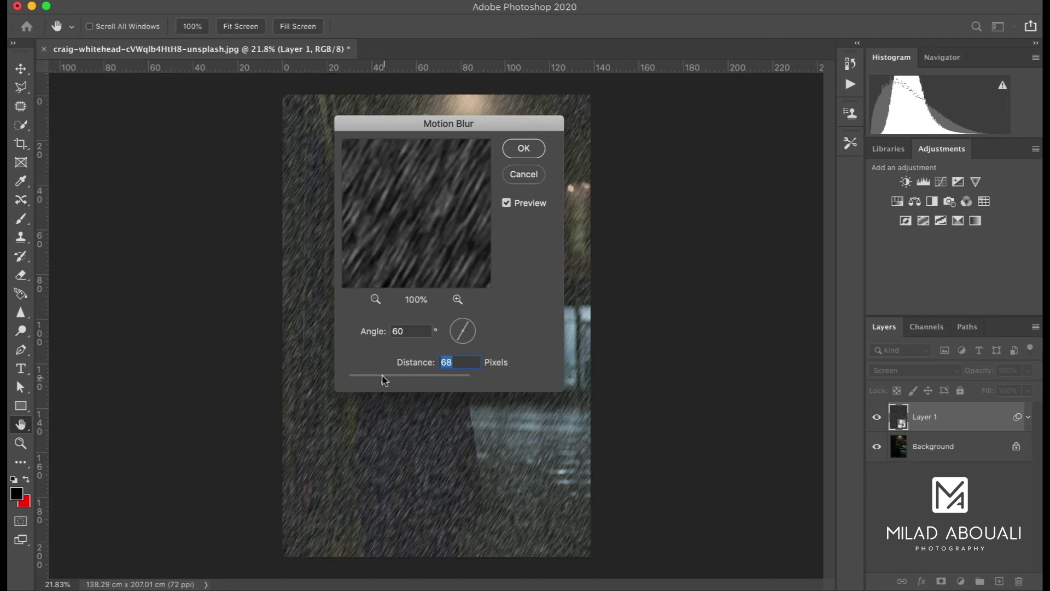
# Step: Confirm the 60°, 68-pixel Motion Blur and let it render as a smart filter
pyautogui.click(504, 155)
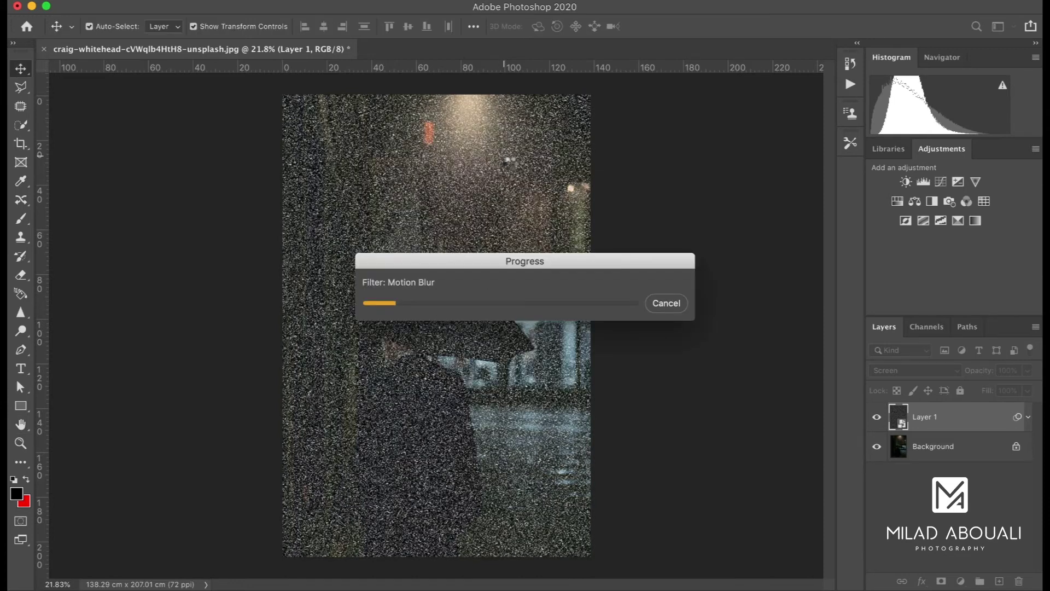
pyautogui.moveTo(542, 261); pyautogui.dragTo(461, 226)
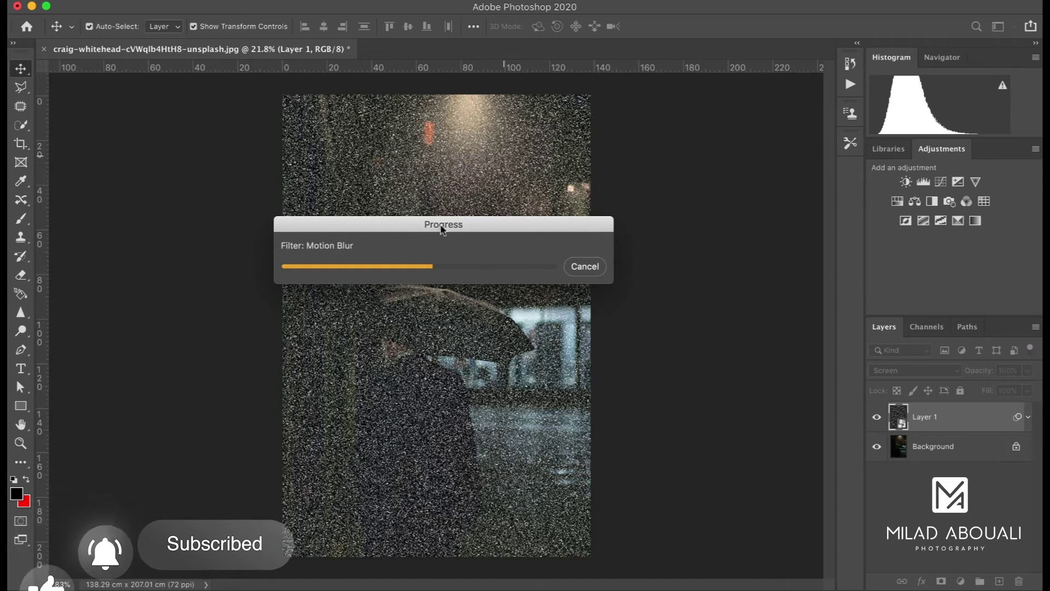
pyautogui.moveTo(445, 226); pyautogui.dragTo(443, 241)
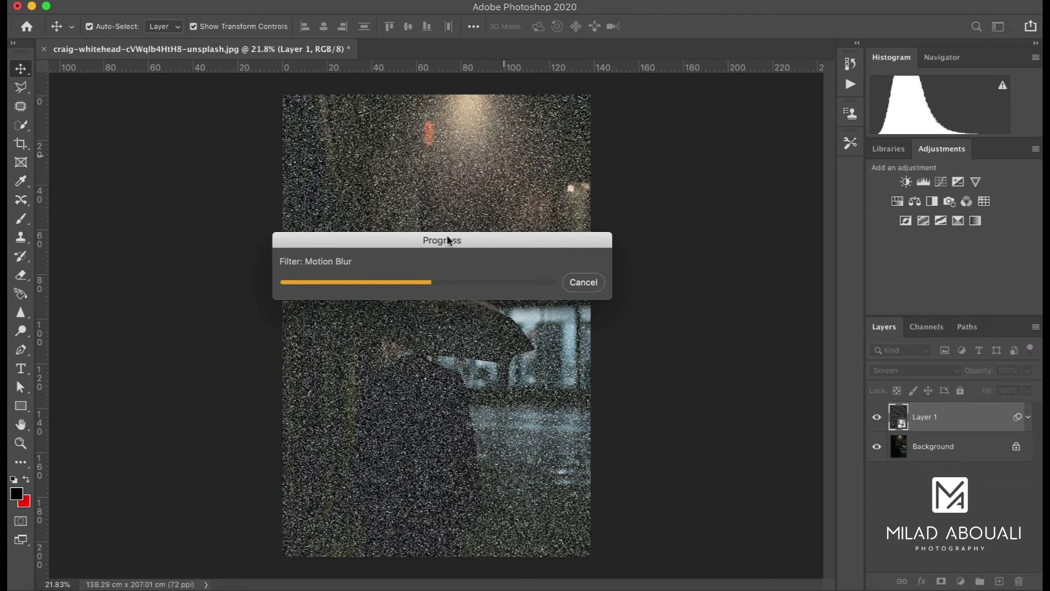
pyautogui.moveTo(441, 239); pyautogui.dragTo(433, 219)
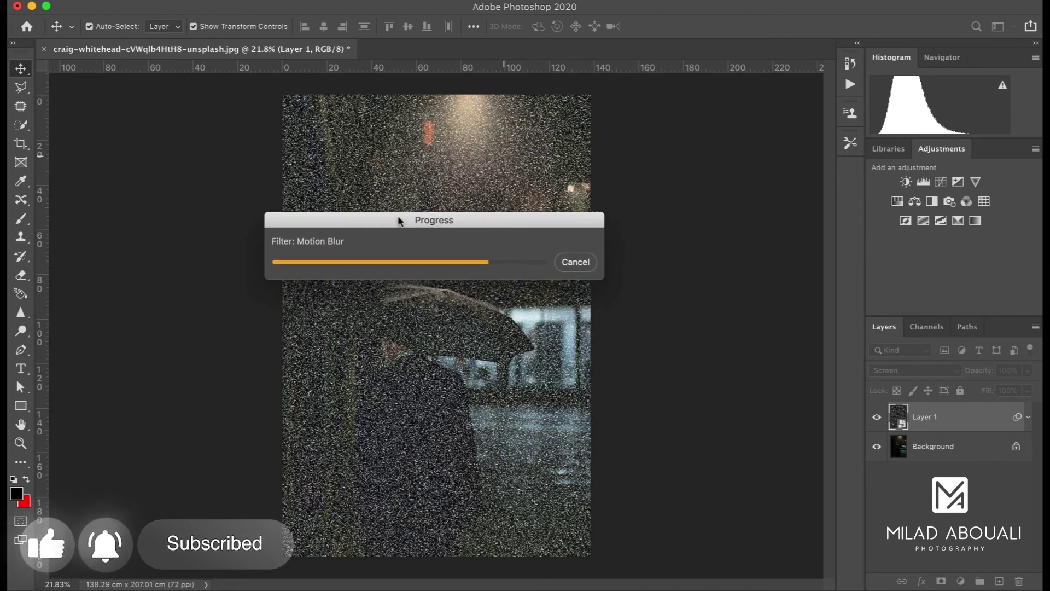
pyautogui.moveTo(466, 222); pyautogui.dragTo(478, 236)
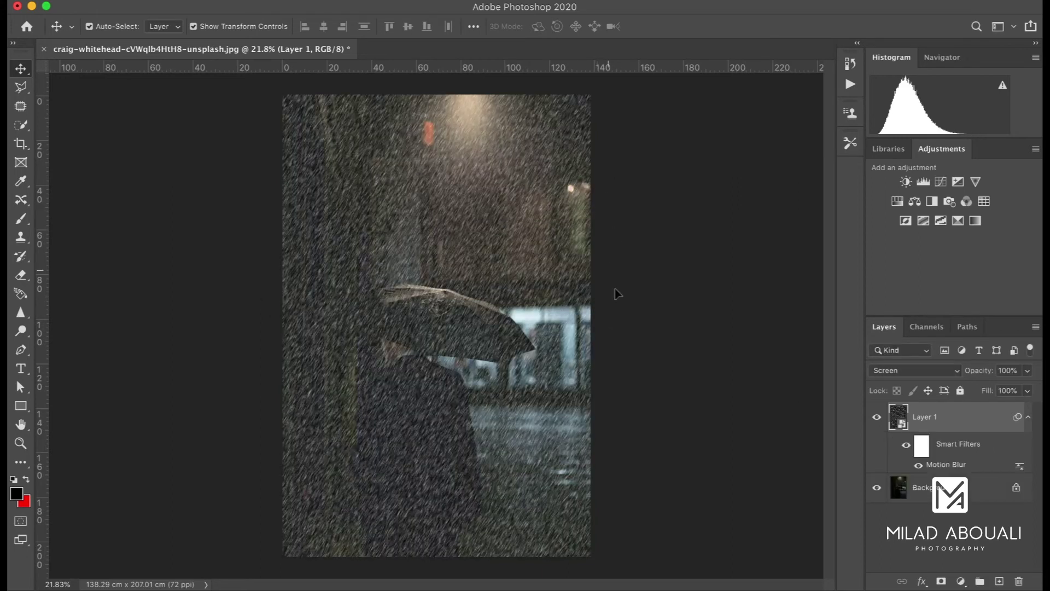
# Step: Add a Levels adjustment clipped to the rain layer with output levels 3 to 162
pyautogui.click(961, 581)
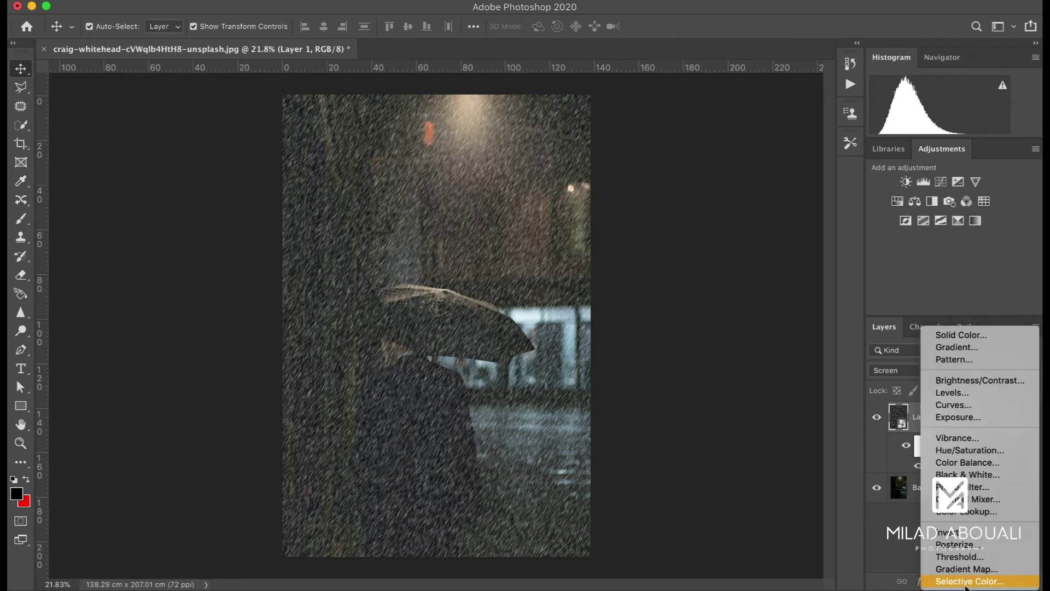
pyautogui.click(956, 392)
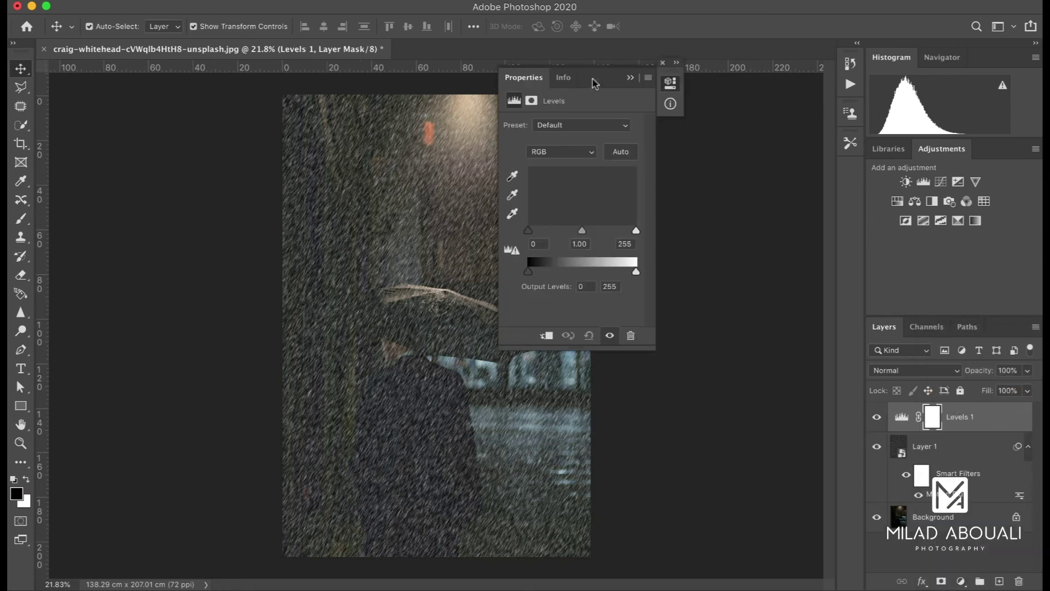
pyautogui.moveTo(594, 82); pyautogui.dragTo(568, 88)
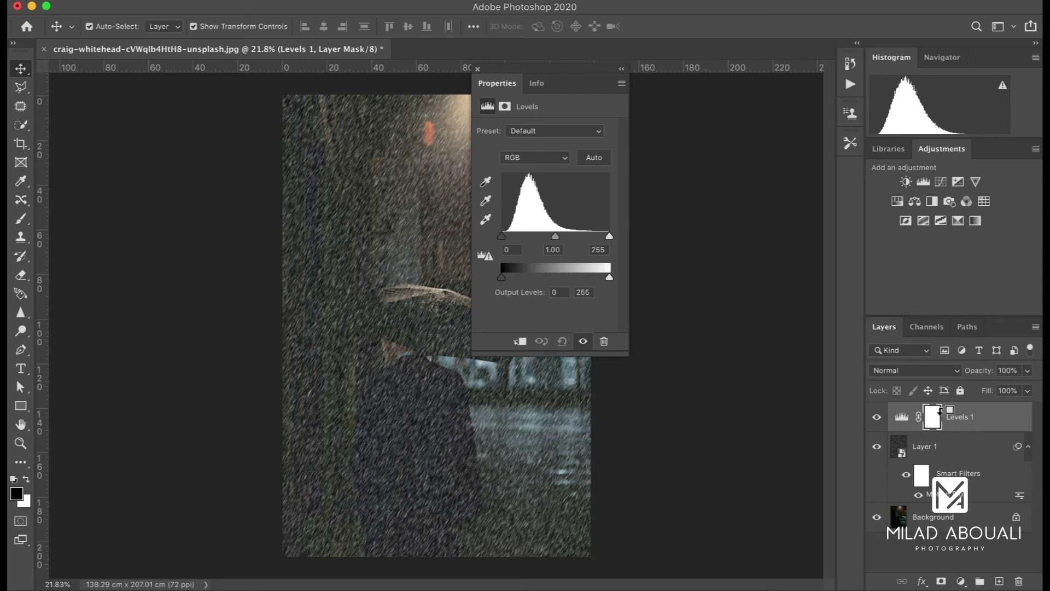
pyautogui.keyDown('alt'); pyautogui.click(909, 430); pyautogui.keyUp('alt')
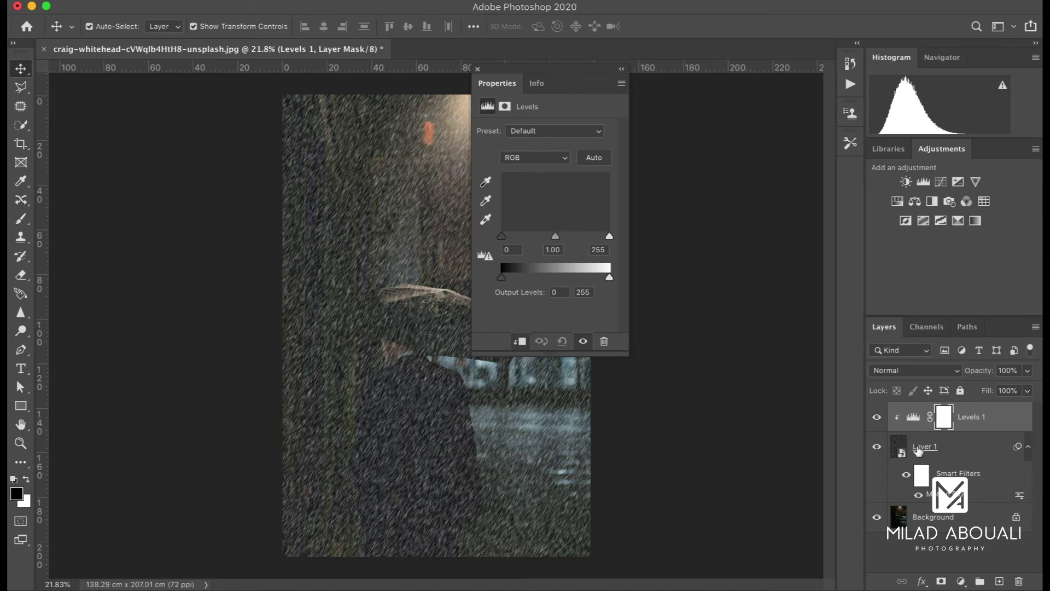
pyautogui.moveTo(602, 279); pyautogui.dragTo(584, 279)
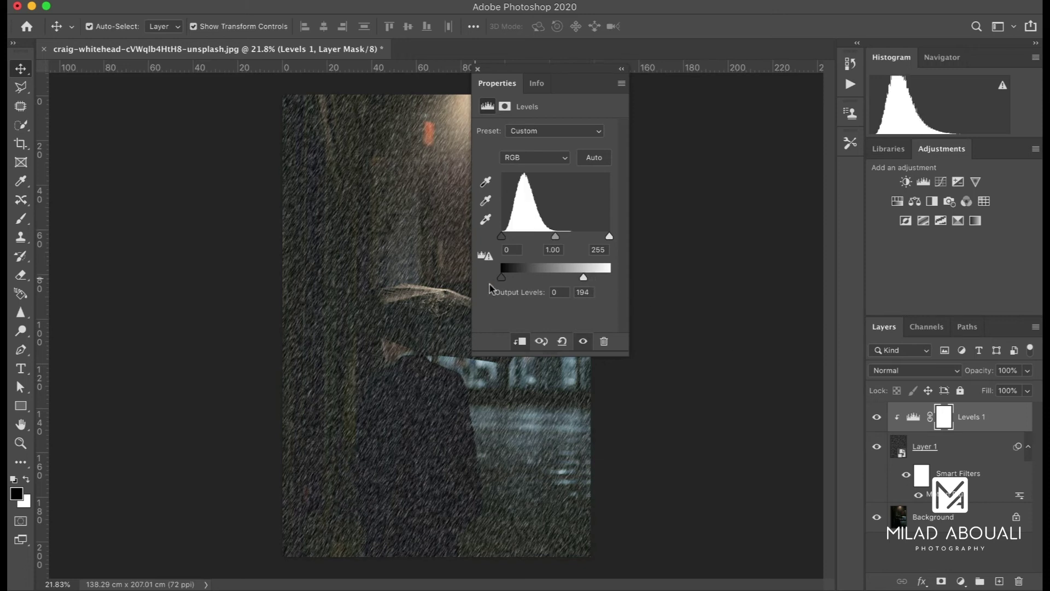
pyautogui.moveTo(507, 282); pyautogui.dragTo(506, 281)
pyautogui.moveTo(584, 278); pyautogui.dragTo(571, 279)
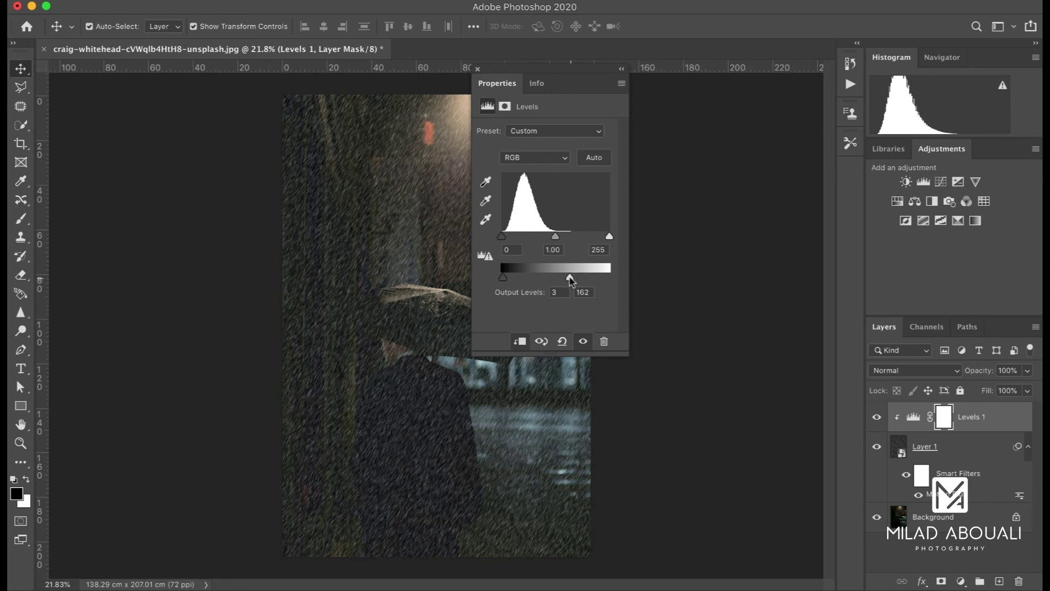
# Step: Group Levels 1 and the rain Layer 1 together into Group 1
pyautogui.click(621, 68)
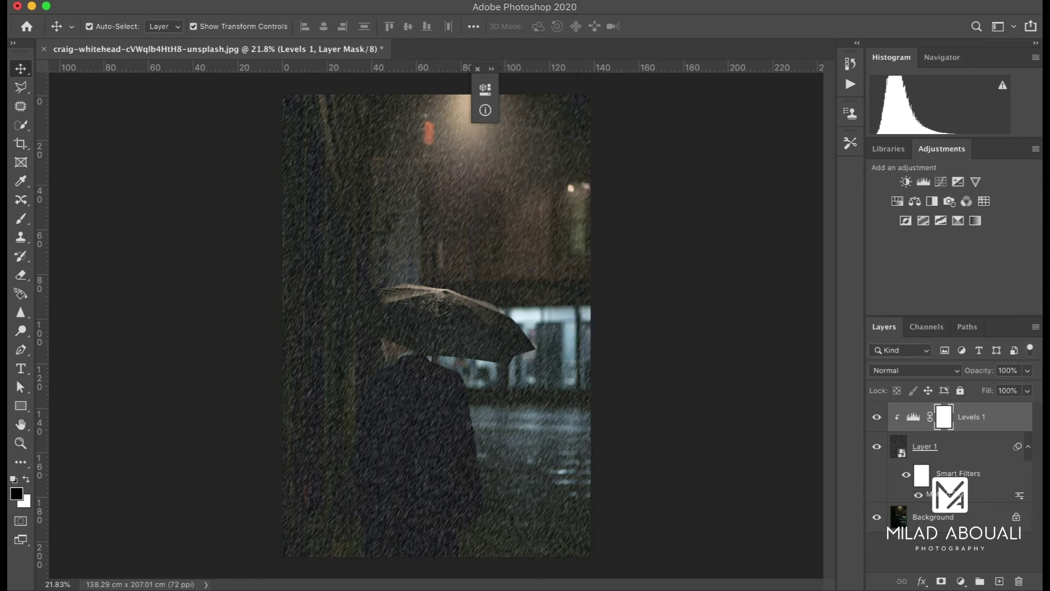
pyautogui.click(912, 417)
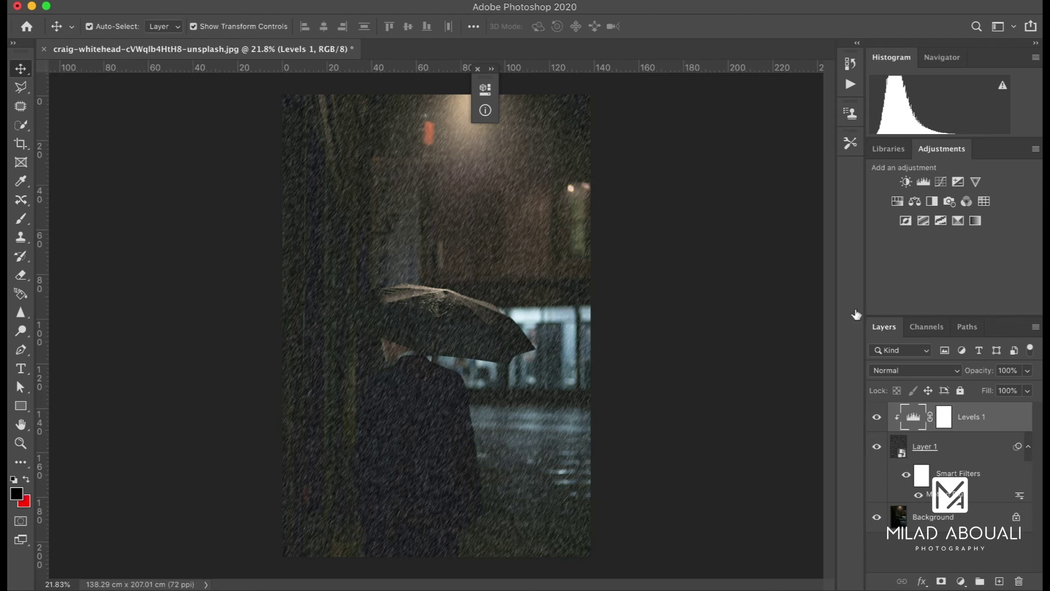
pyautogui.click(477, 69)
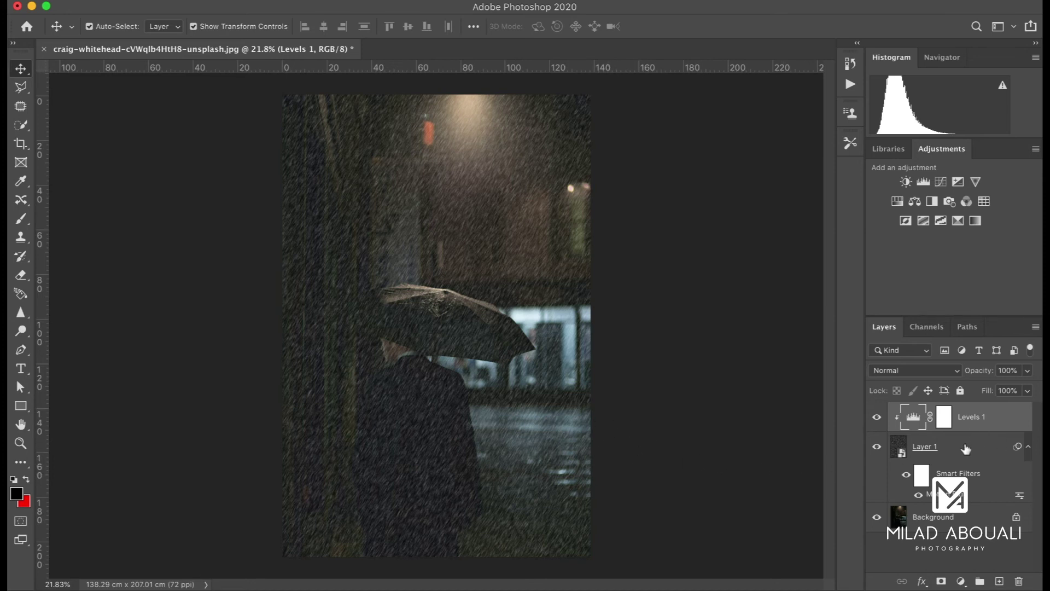
pyautogui.click(963, 449)
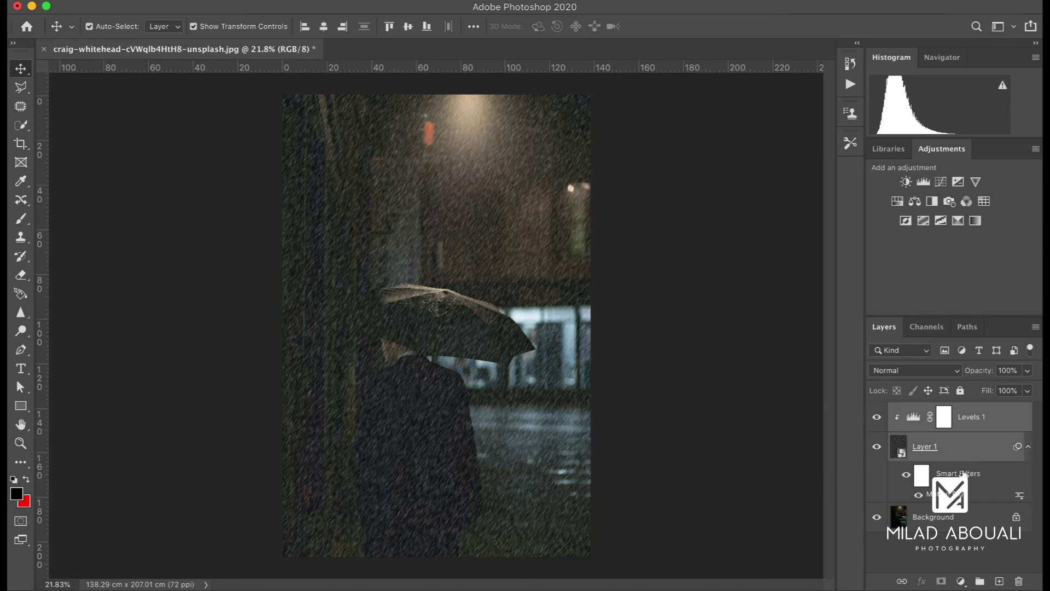
pyautogui.click(979, 580)
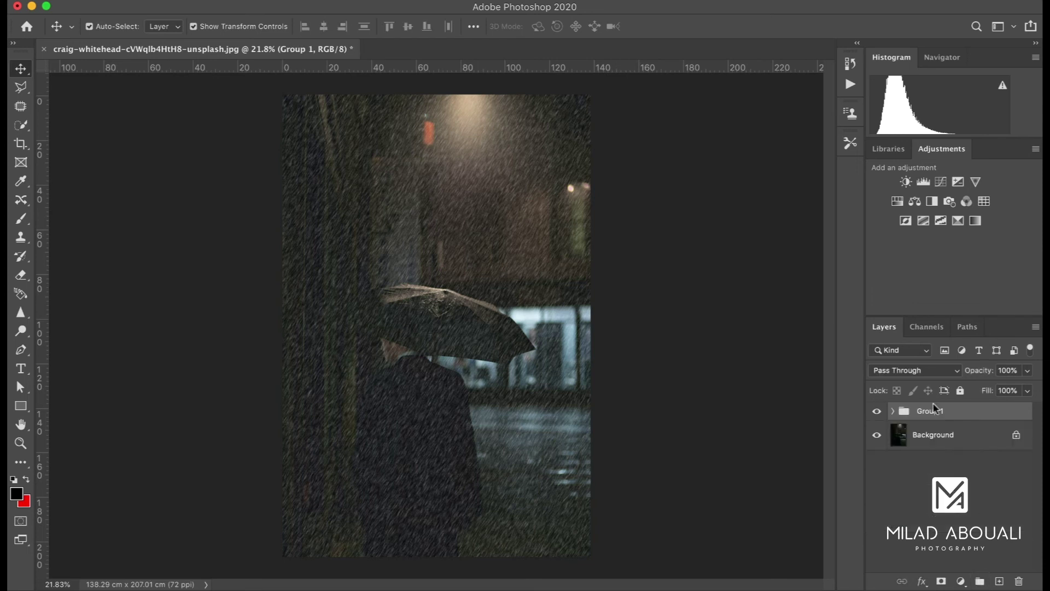
# Step: Mask Group 1, painting out rain over the coat with an 800px brush, 18% opacity, 10% flow
pyautogui.click(942, 581)
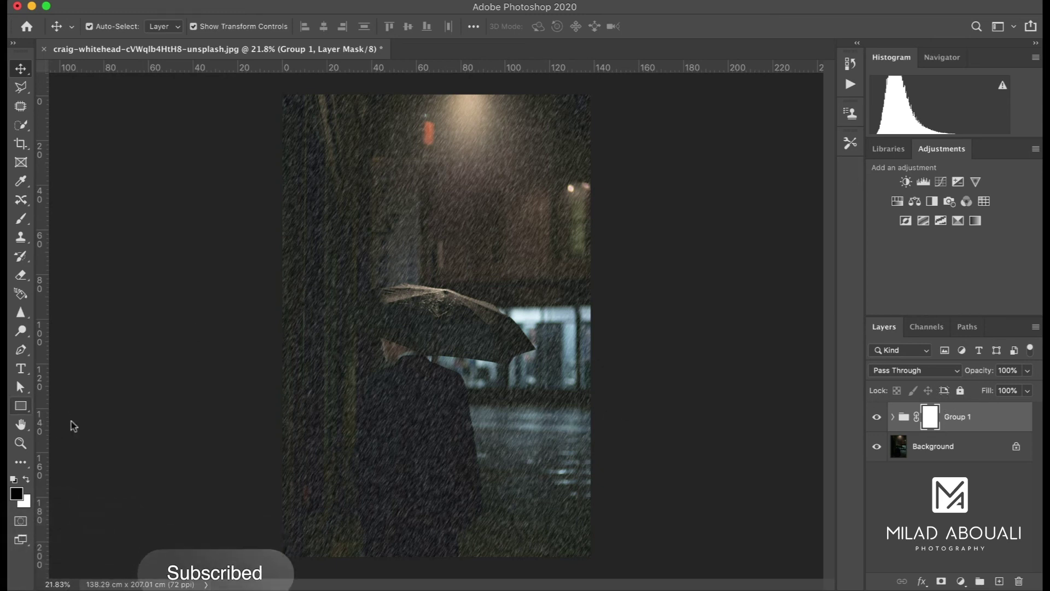
pyautogui.press('b')
pyautogui.press(']')
pyautogui.press(']')
pyautogui.moveTo(290, 33); pyautogui.dragTo(295, 33)
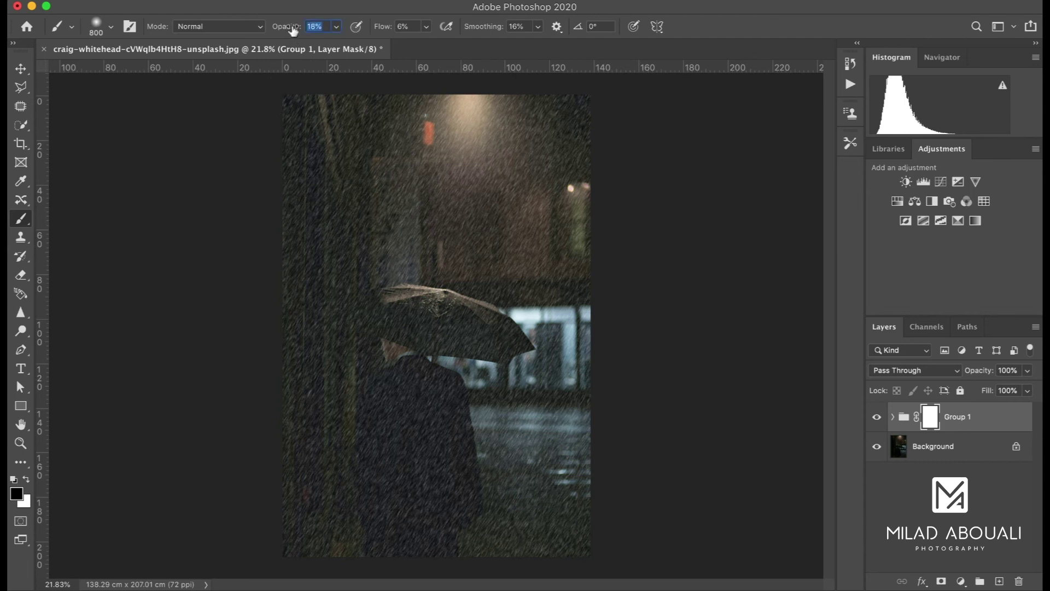
pyautogui.moveTo(383, 29); pyautogui.dragTo(385, 30)
pyautogui.moveTo(380, 463)
pyautogui.mouseDown()
pyautogui.moveTo(422, 553)
pyautogui.moveTo(485, 559)
pyautogui.moveTo(317, 372)
pyautogui.moveTo(385, 103)
pyautogui.moveTo(418, 289)
pyautogui.moveTo(265, 511)
pyautogui.moveTo(385, 441)
pyautogui.moveTo(452, 429)
pyautogui.moveTo(541, 454)
pyautogui.moveTo(551, 283)
pyautogui.moveTo(458, 212)
pyautogui.moveTo(320, 272)
pyautogui.mouseUp()
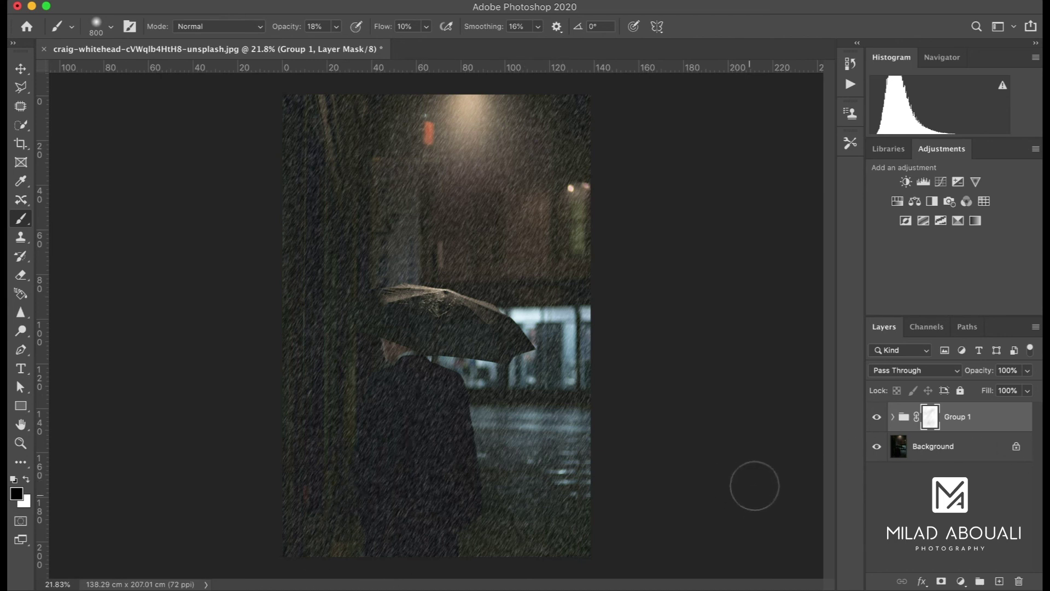
pyautogui.press('v')
pyautogui.click(904, 417)
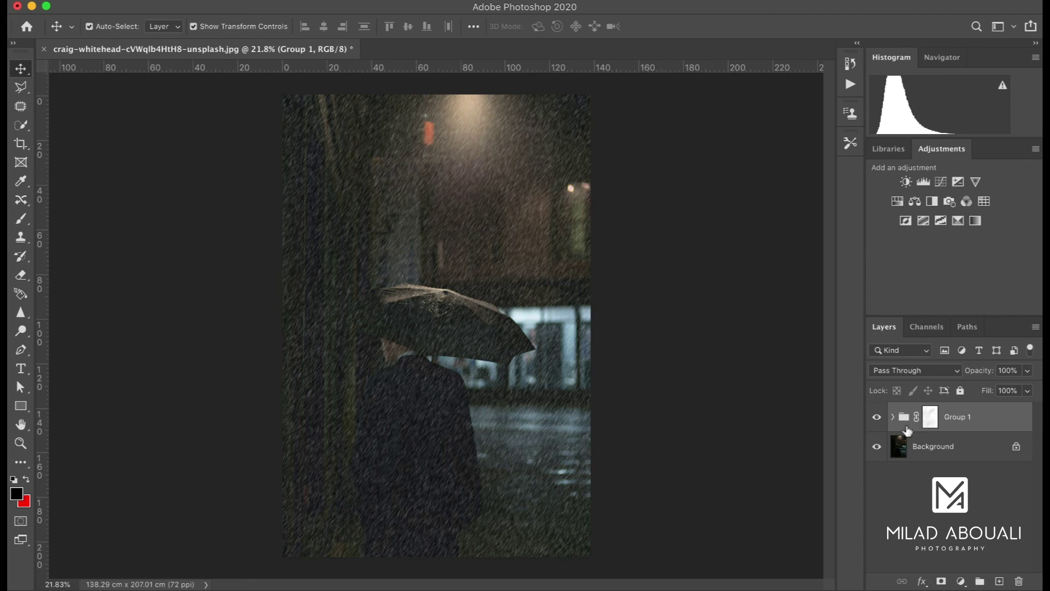
# Step: Set Group 1's opacity to 71% while keeping its fill at 100%
pyautogui.moveTo(988, 374)
pyautogui.mouseDown()
pyautogui.moveTo(963, 374)
pyautogui.moveTo(963, 394)
pyautogui.moveTo(982, 395)
pyautogui.mouseUp()
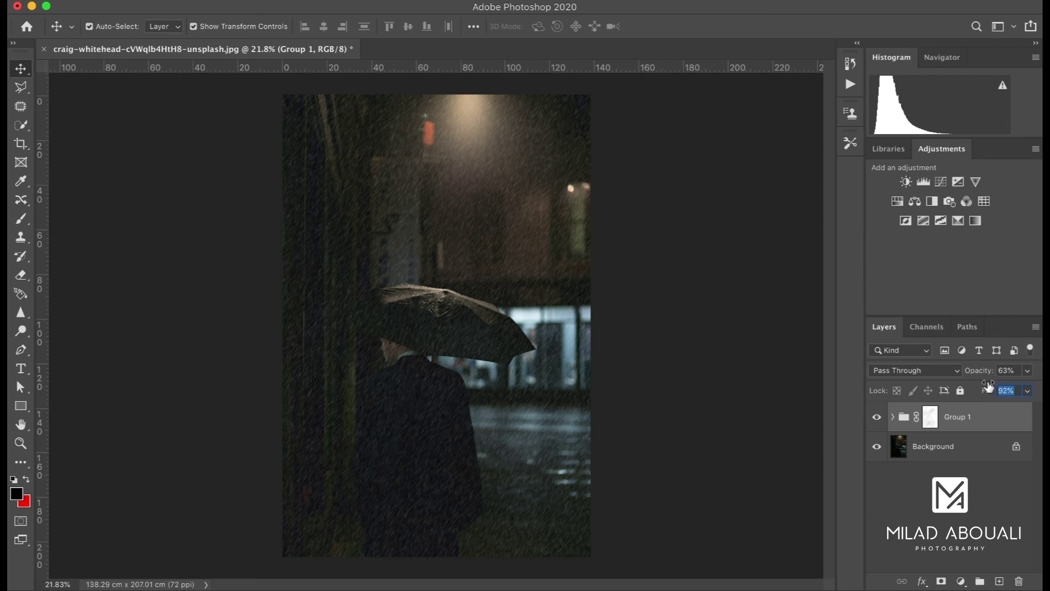
pyautogui.click(981, 374)
pyautogui.moveTo(986, 390); pyautogui.dragTo(1012, 394)
pyautogui.moveTo(986, 374); pyautogui.dragTo(989, 374)
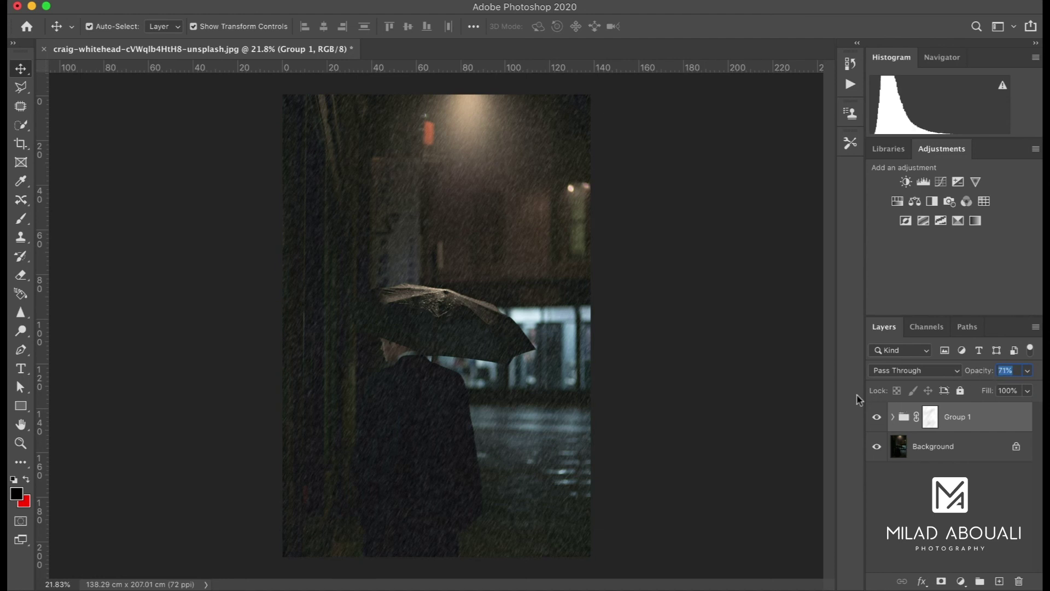
# Step: Fit the image to the window and toggle the rain group to compare before and after
pyautogui.scroll(-5, 488, 428)
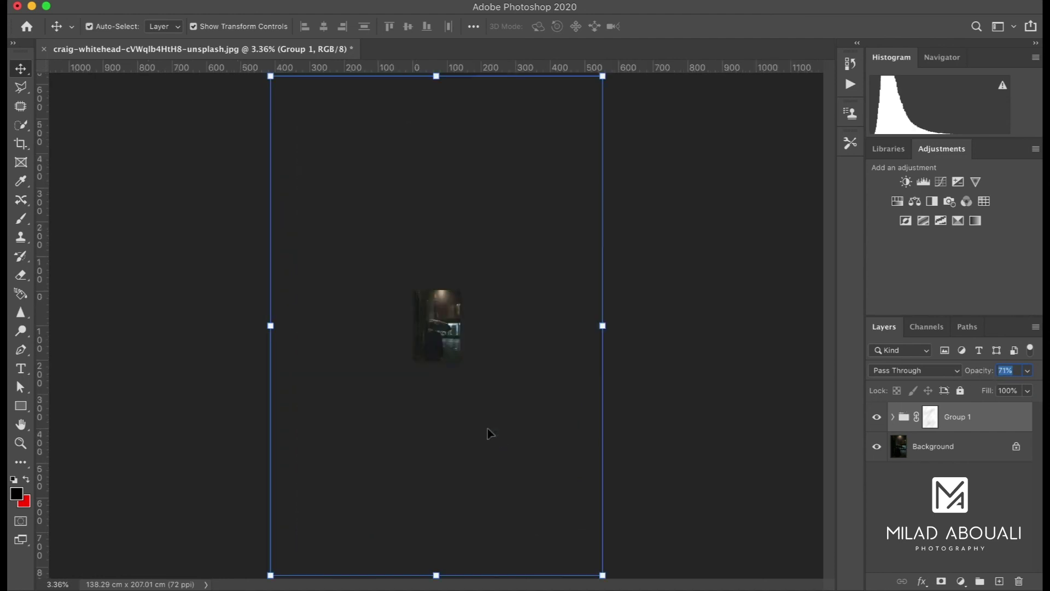
pyautogui.click(687, 334)
pyautogui.hotkey('ctrl', '0')
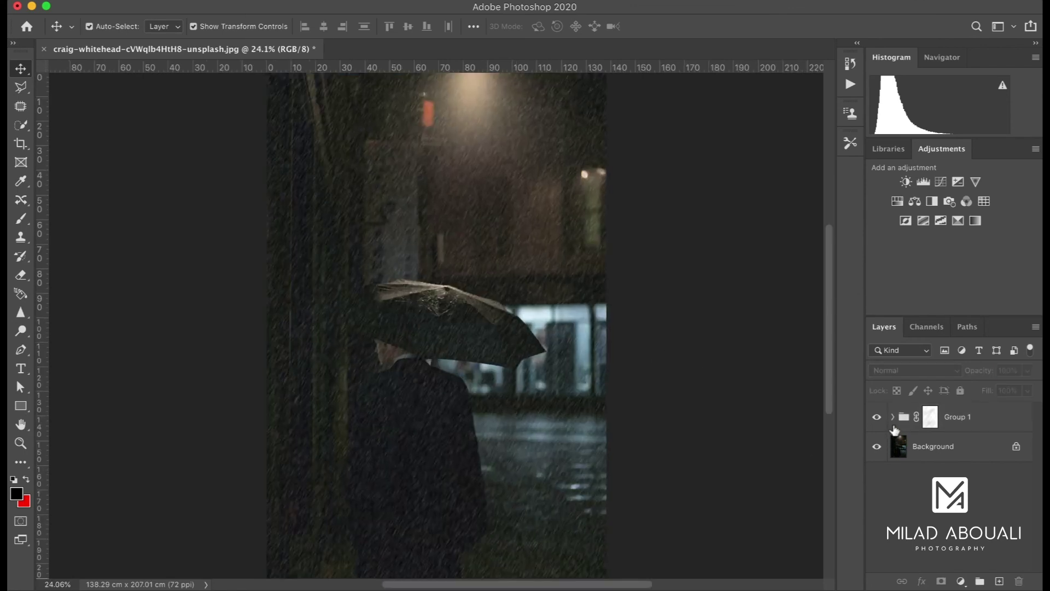
pyautogui.click(877, 418)
pyautogui.click(878, 418)
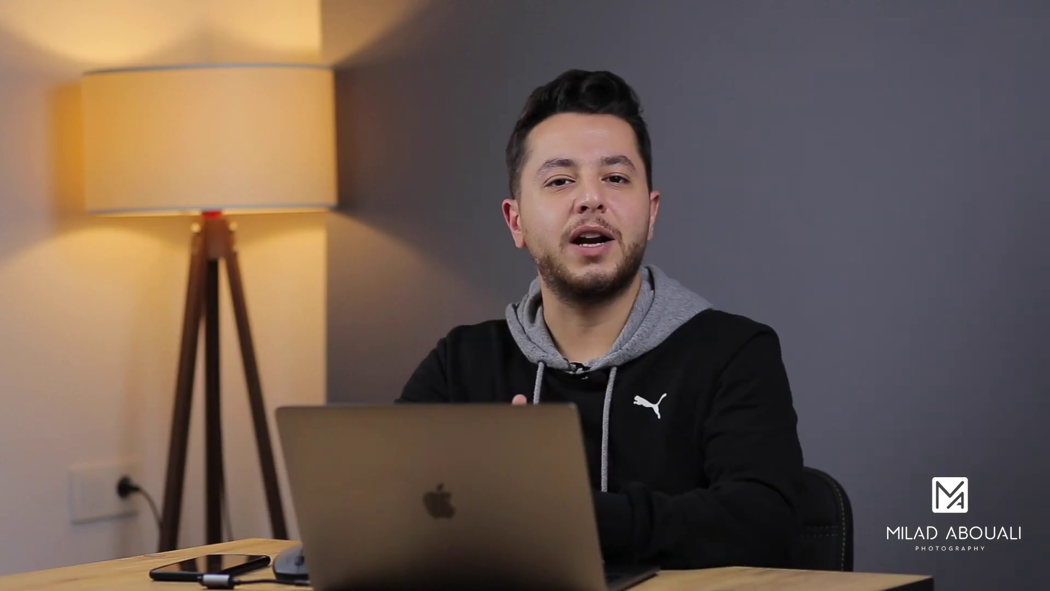